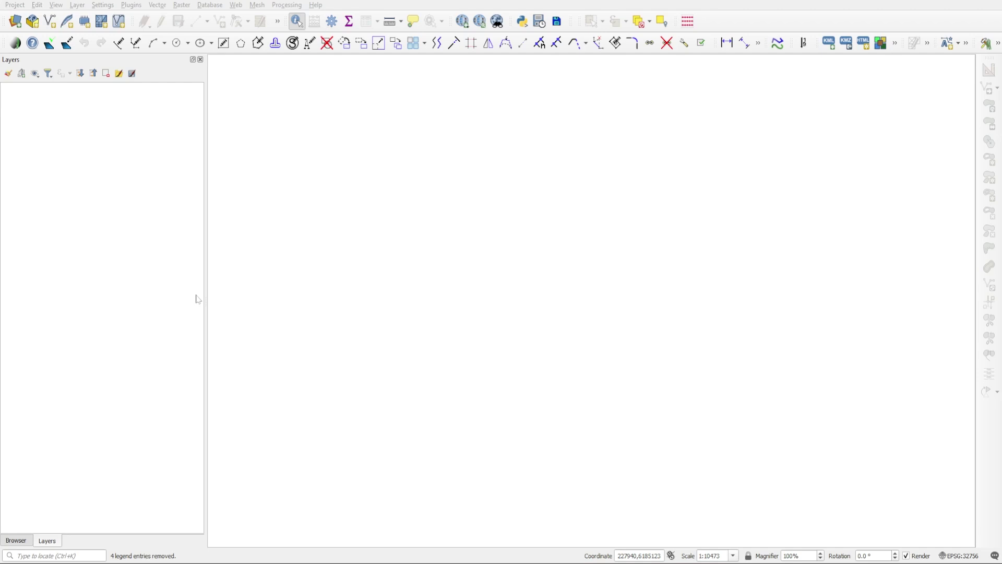
Step: Drag the DTM raster from Rasters.gpkg in the Browser panel onto the map canvas
click(20, 540)
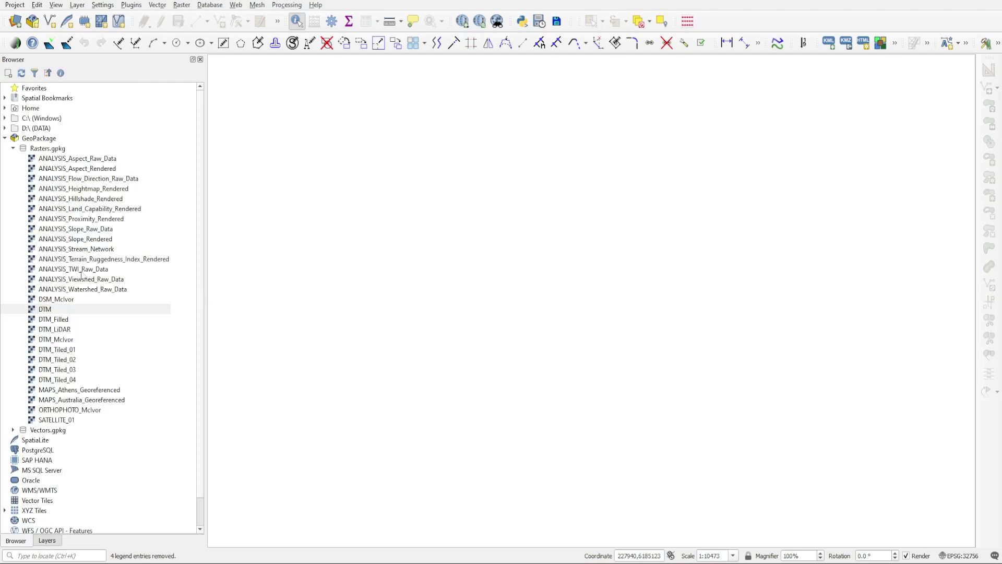
click(45, 151)
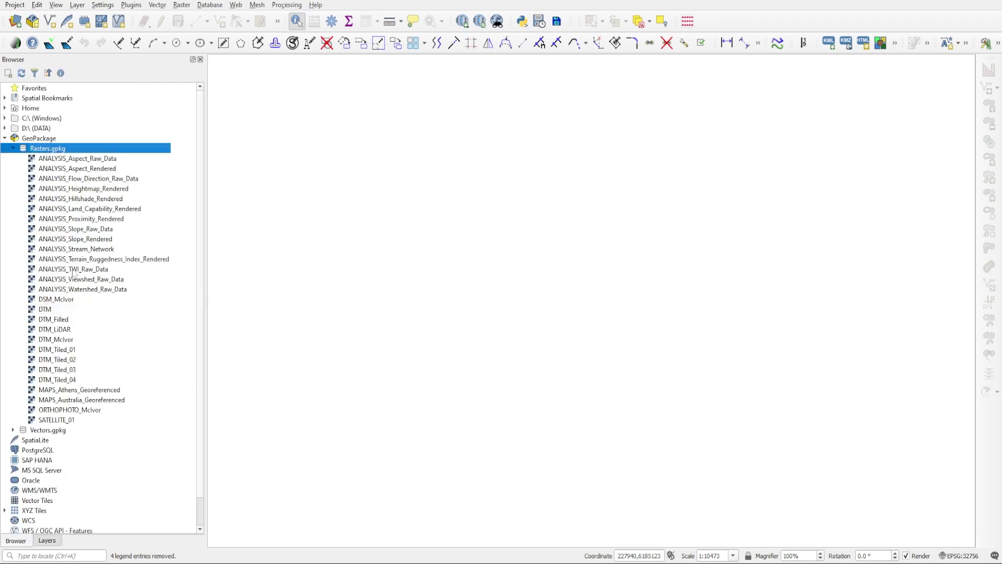
click(50, 312)
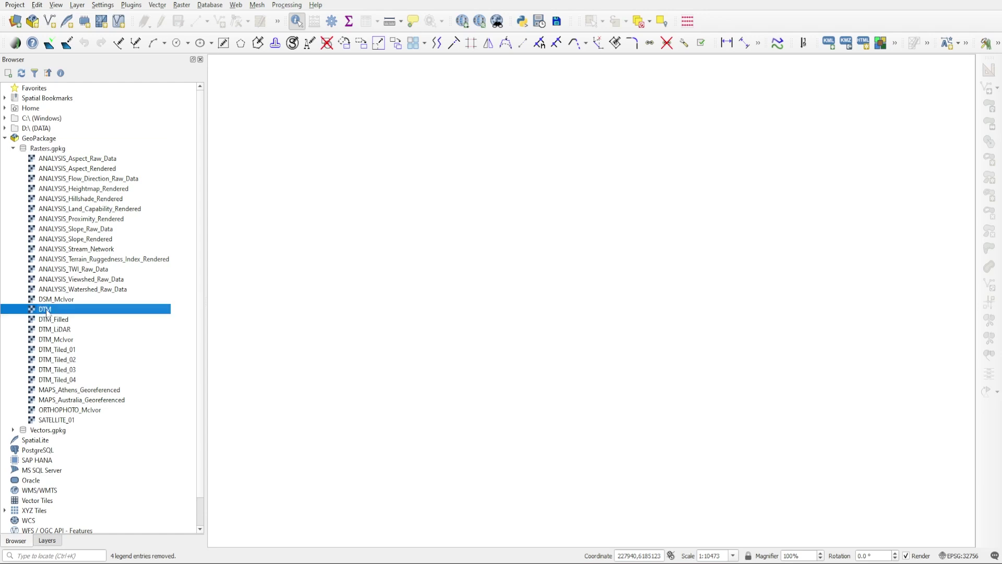
drag(46, 313, 409, 331)
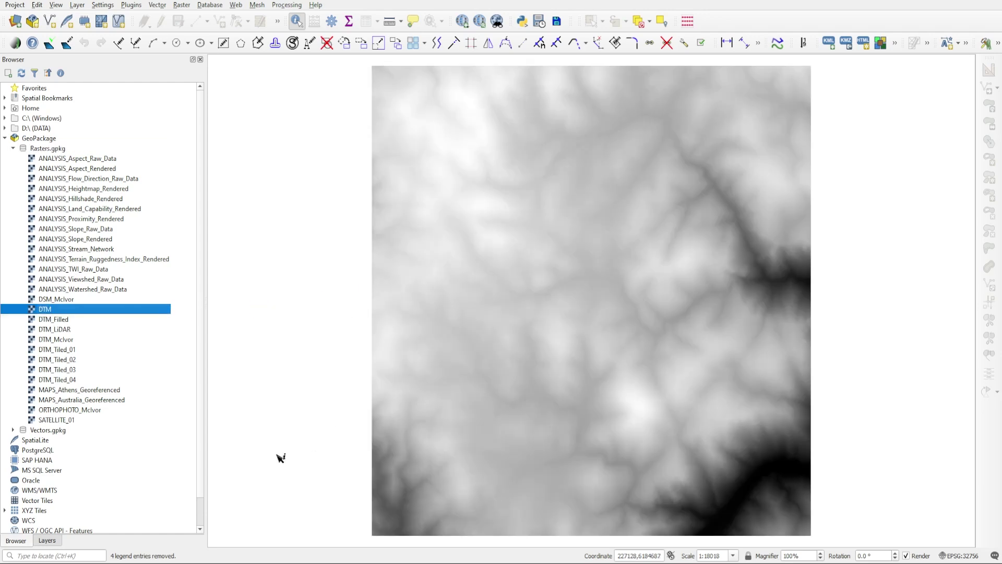
Step: Set the project CRS from the DTM layer to EPSG:32756 - WGS 84 / UTM zone 56S
click(59, 541)
right_click(44, 90)
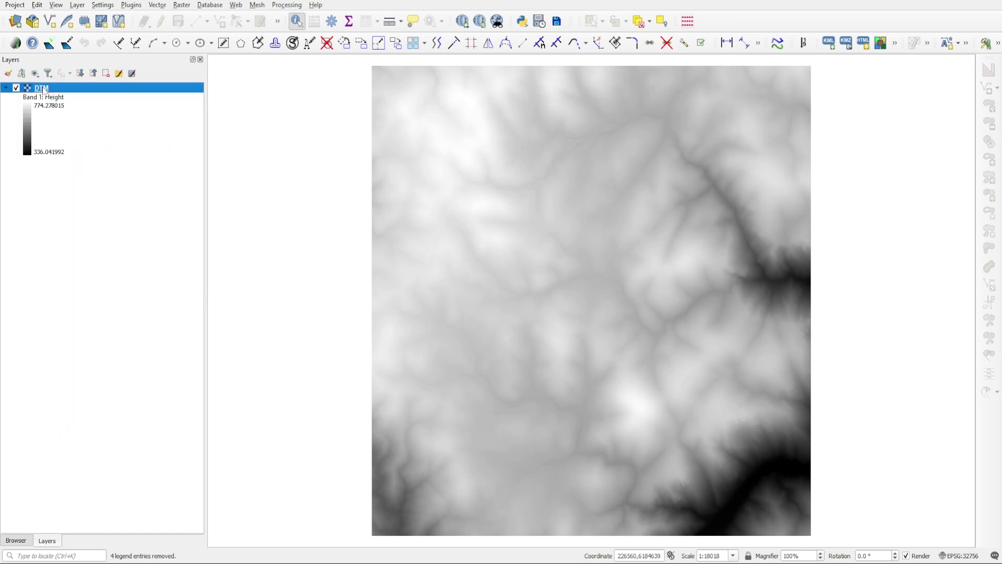
mouse_move(90, 227)
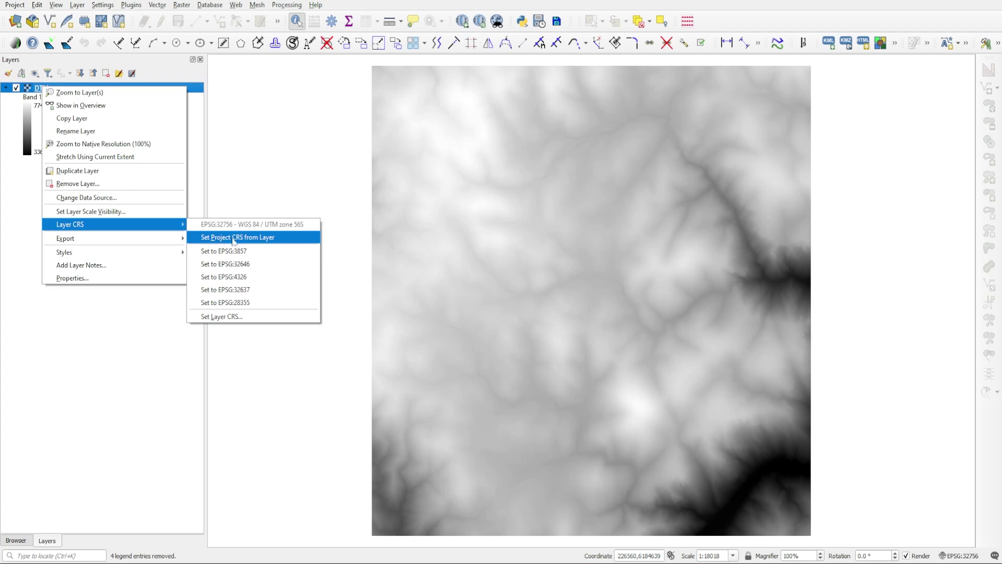
click(267, 238)
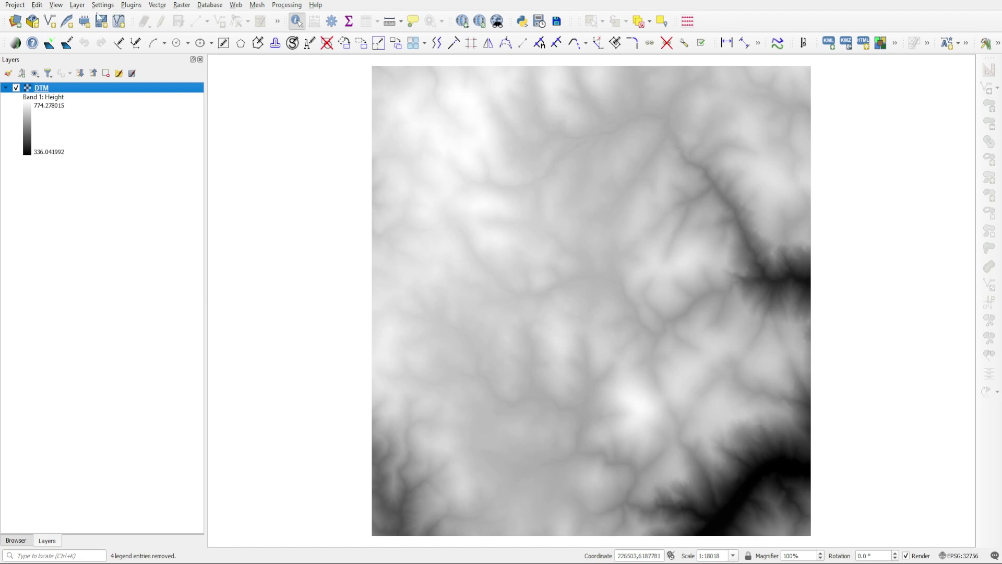
Step: Create a new 3D map view, 3D Map 2, from the View menu
click(55, 5)
mouse_move(69, 32)
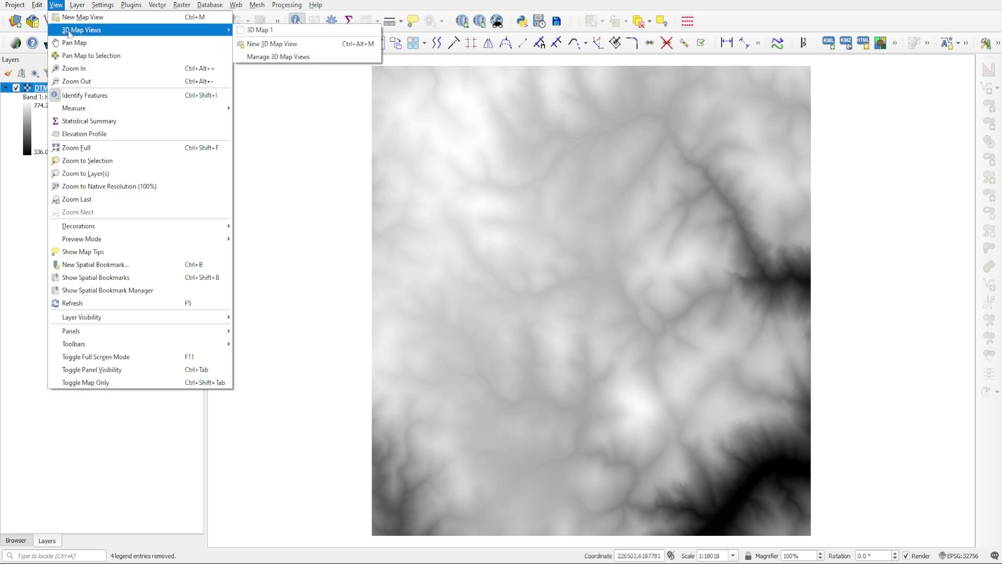
click(289, 51)
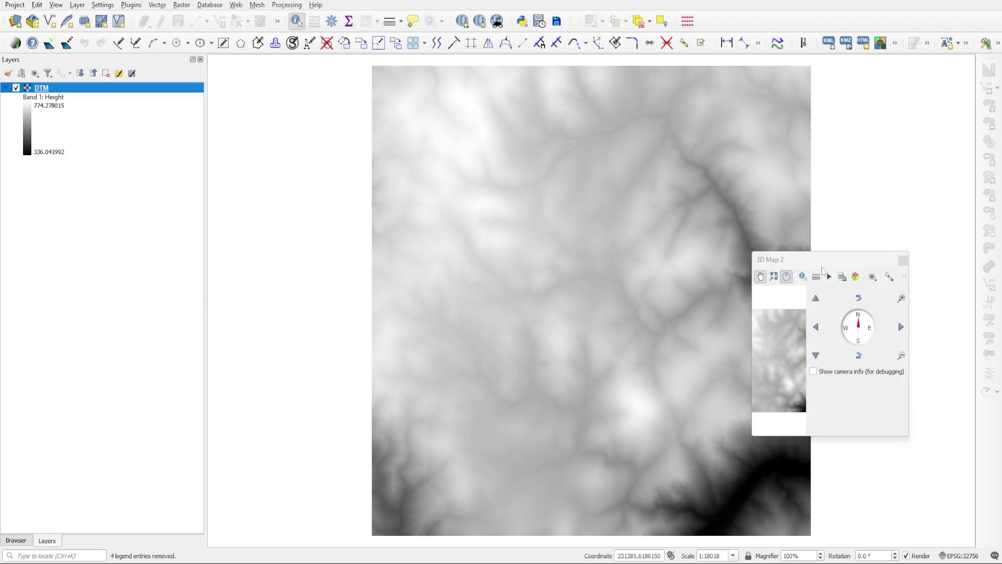
Step: Resize the 3D Map 2 window and dock it beneath the 2D map canvas
drag(820, 267, 303, 156)
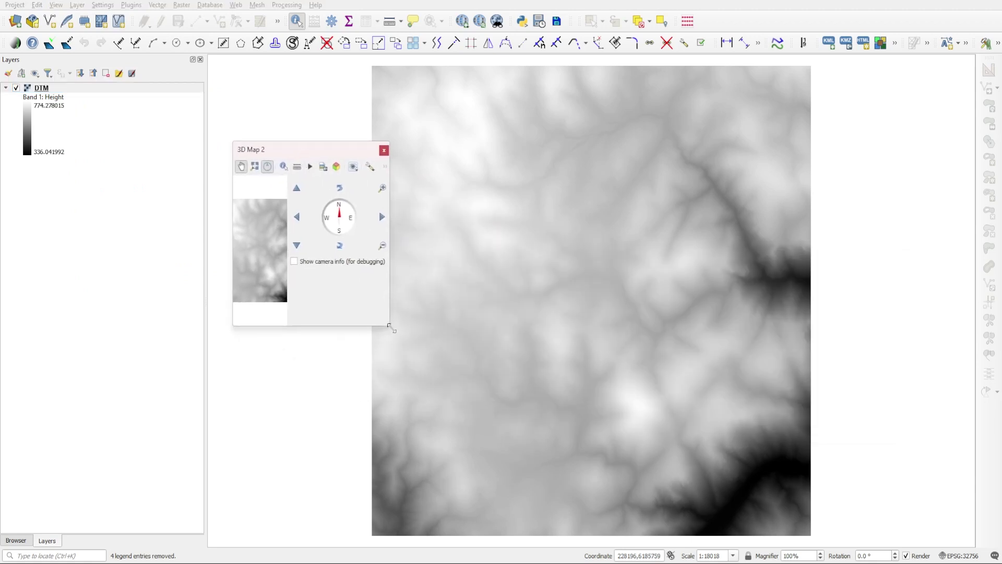
drag(389, 326, 836, 469)
drag(508, 154, 451, 513)
scroll(476, 442, up, 3)
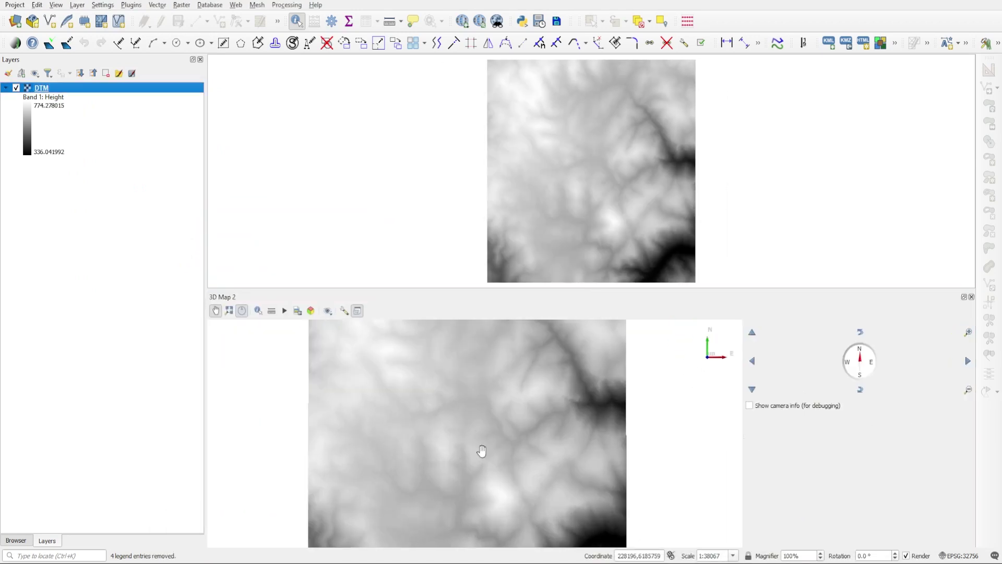
scroll(481, 449, down, 2)
mouse_move(492, 481)
mouse_down()
mouse_move(496, 458)
mouse_move(492, 488)
mouse_up()
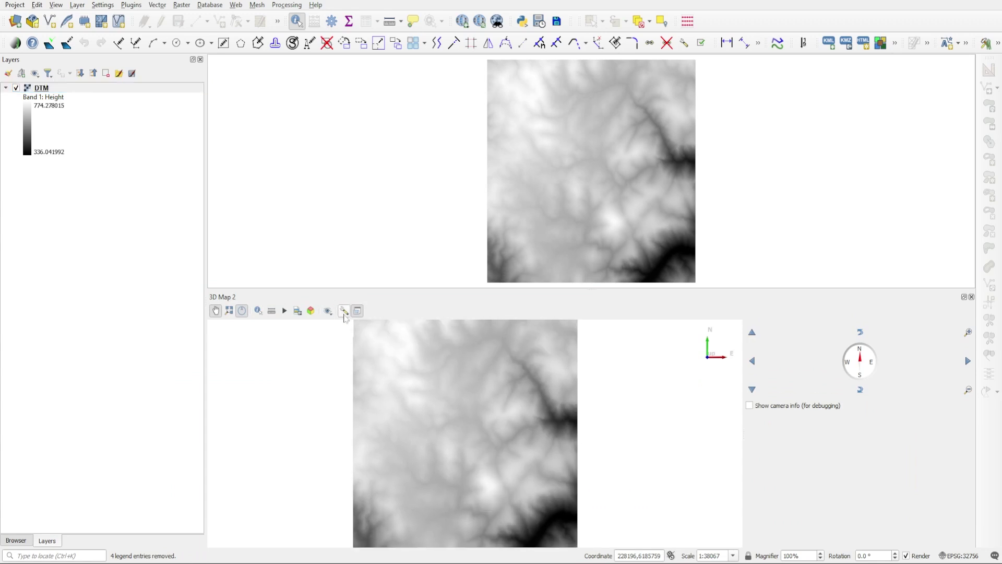
Step: Configure 3D Map 2 terrain as DEM (Raster Layer) using DTM for elevation, and apply
click(344, 311)
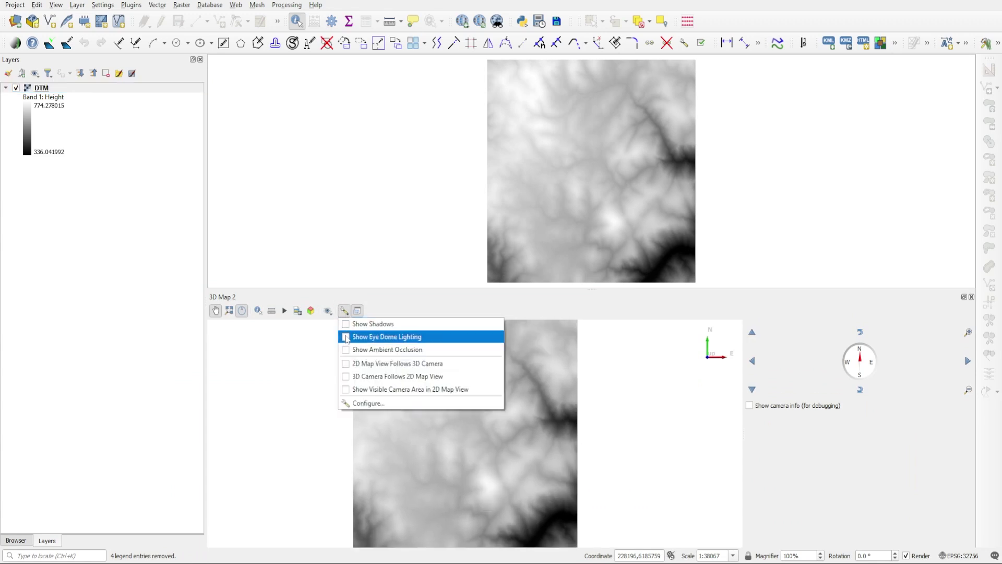
click(362, 404)
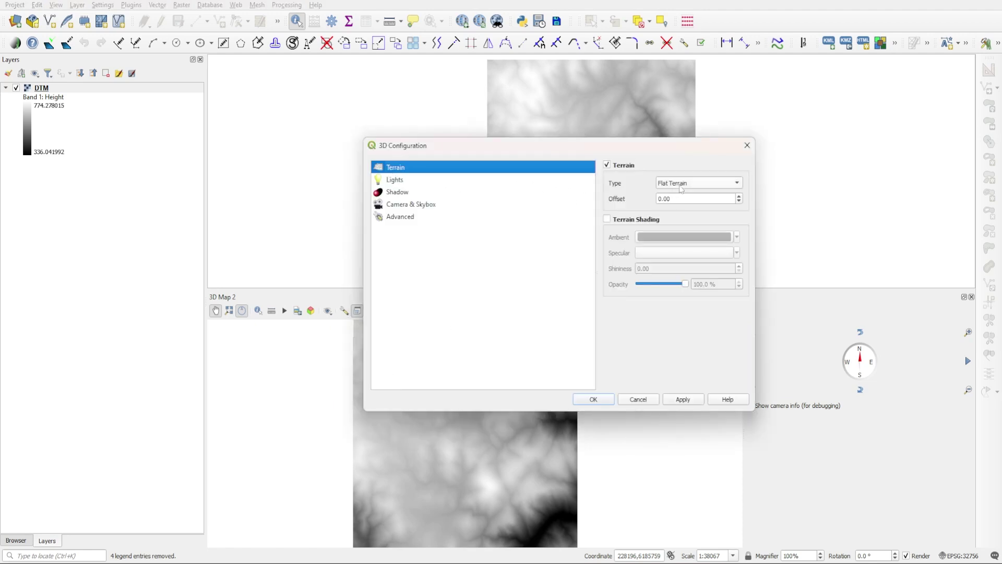
click(681, 184)
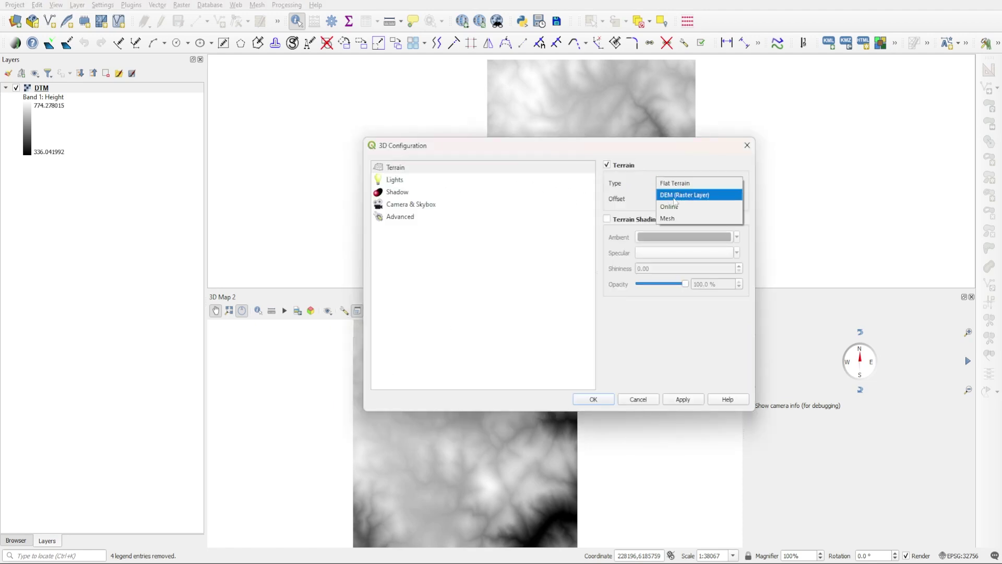
click(675, 201)
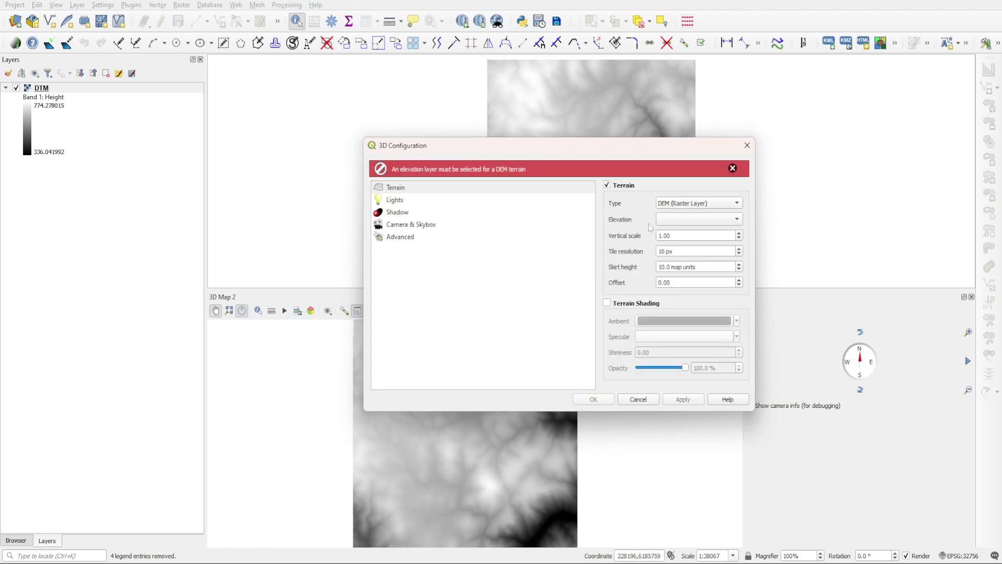
click(690, 218)
click(684, 231)
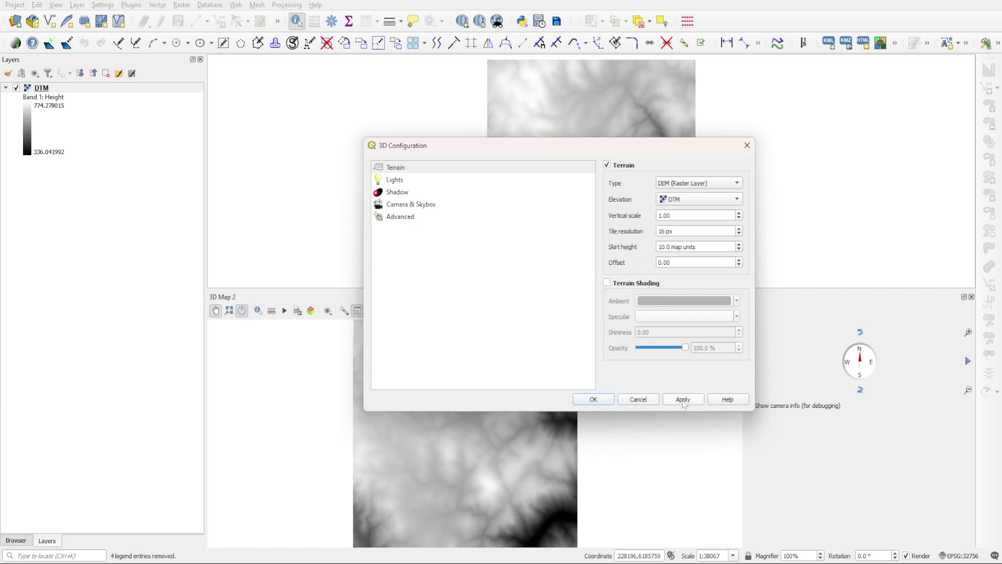
click(684, 400)
click(585, 401)
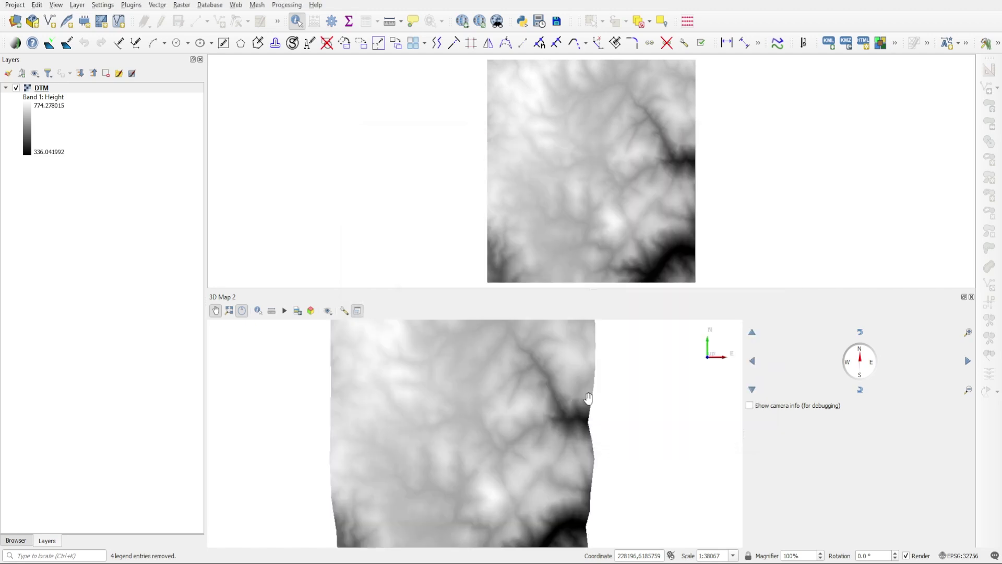
Step: Zoom, tilt and orbit the 3D view to show the DTM ridges and valleys in perspective
scroll(520, 420, down, 3)
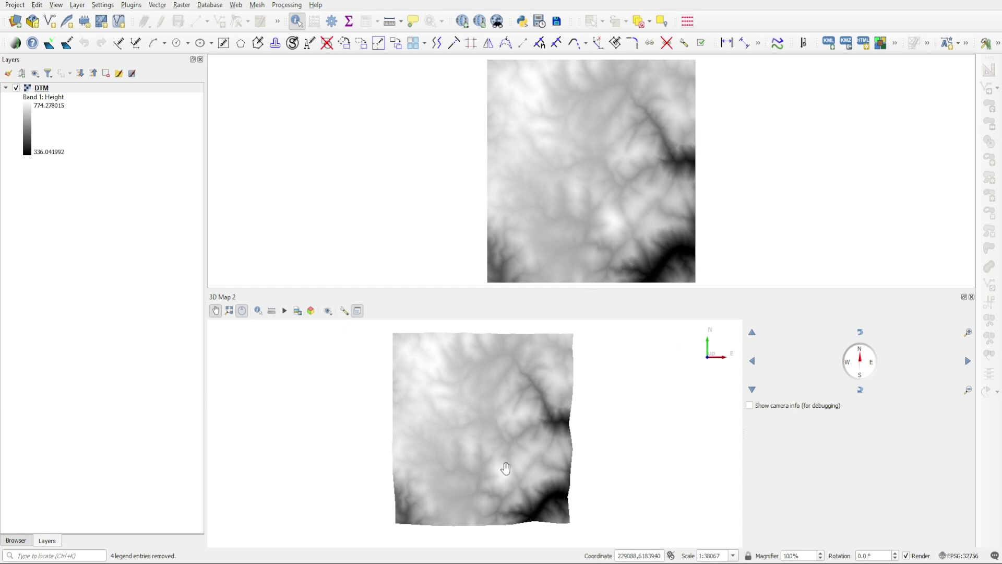
drag(493, 459, 503, 549)
drag(479, 416, 410, 418)
scroll(428, 428, up, 2)
scroll(444, 447, up, 3)
scroll(434, 367, up, 2)
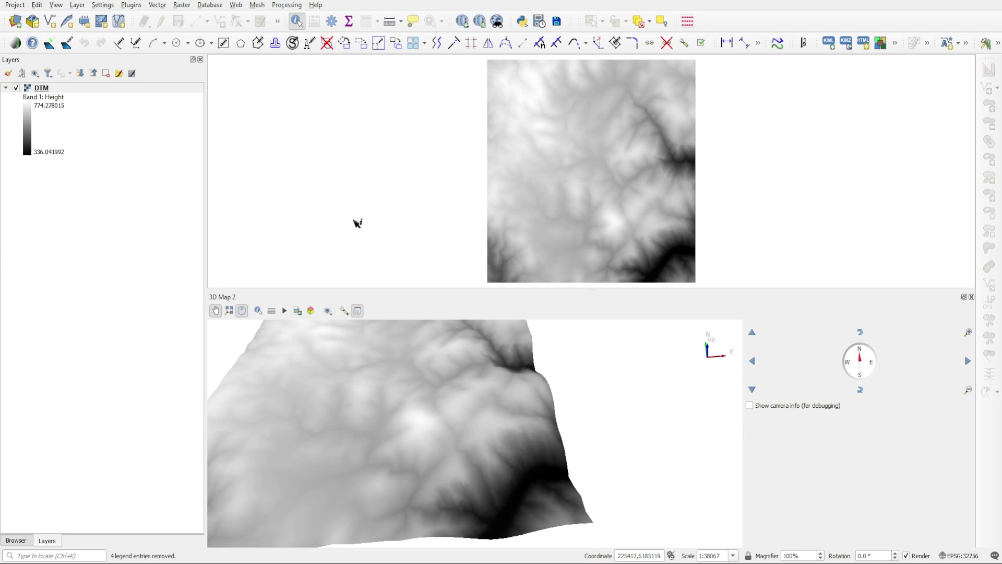
Step: Create a LineString shapefile layer named Line in the project CRS EPSG:32756
click(119, 90)
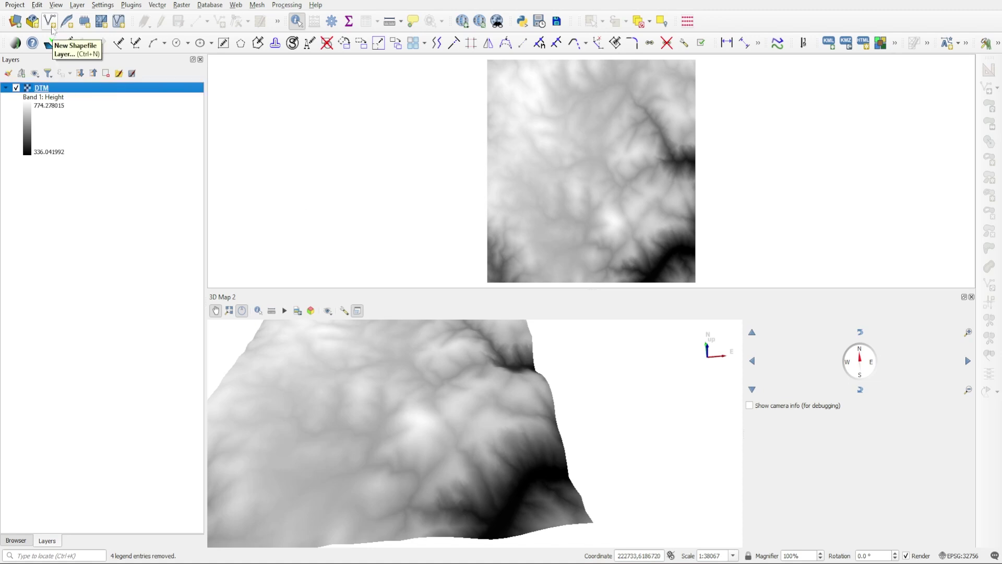
click(51, 22)
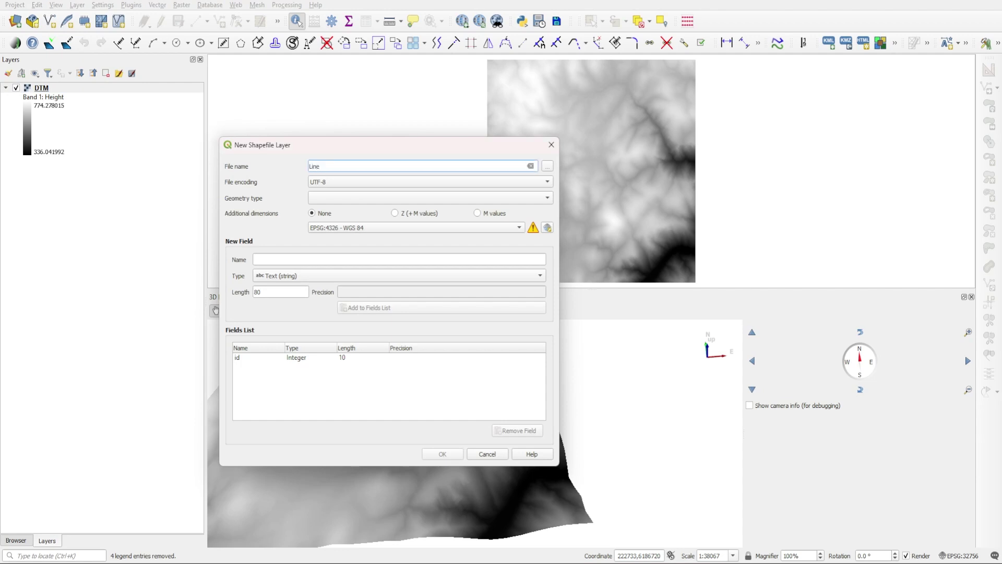
click(334, 199)
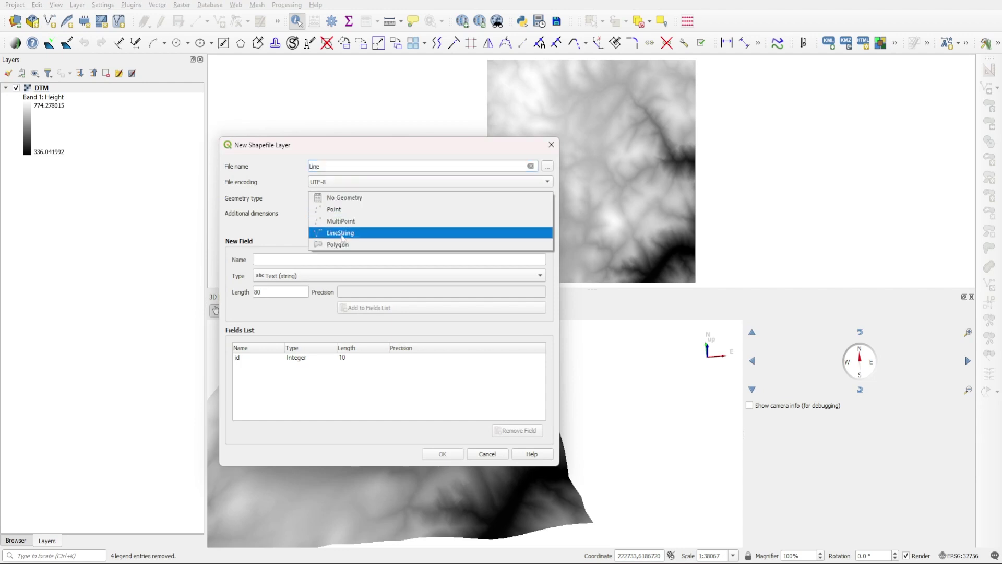
click(340, 234)
click(334, 230)
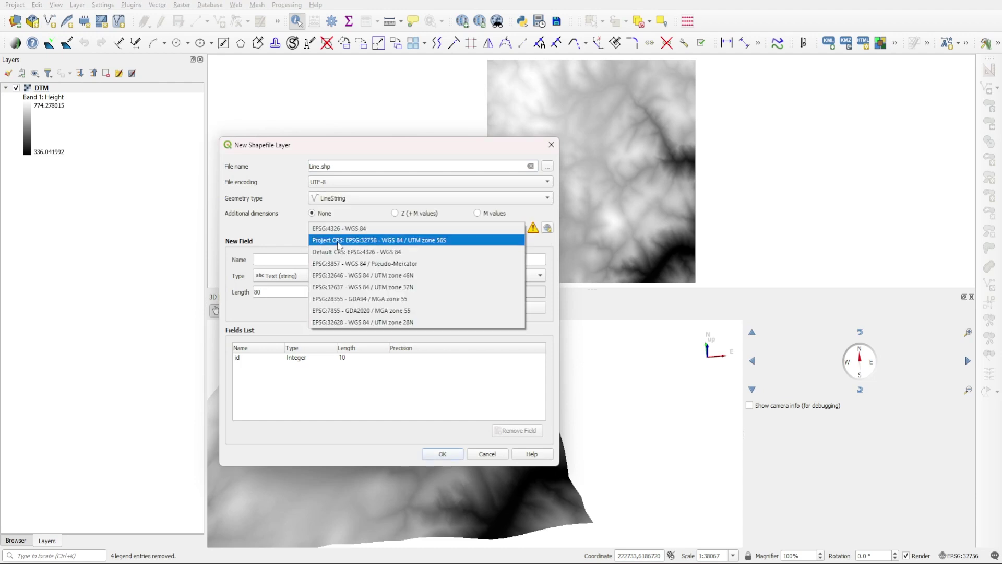
click(338, 241)
click(448, 459)
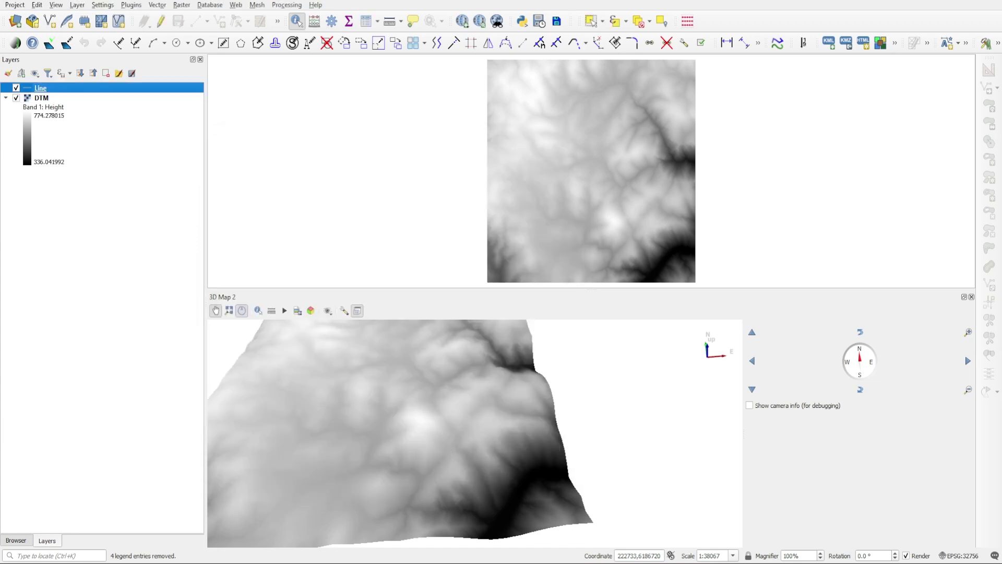
Step: Turn on editing for the Line layer and switch to Add Line Feature
click(50, 89)
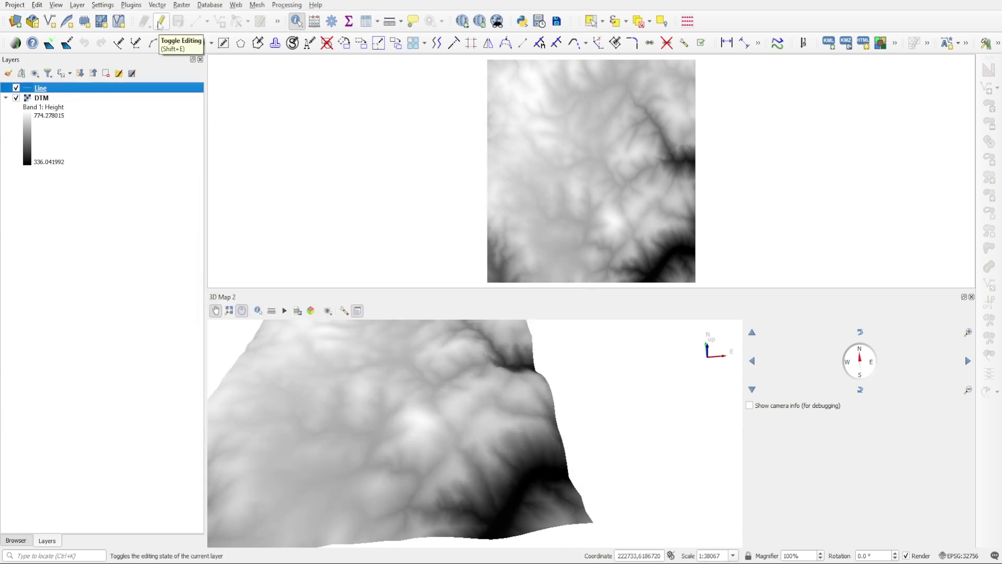
click(163, 26)
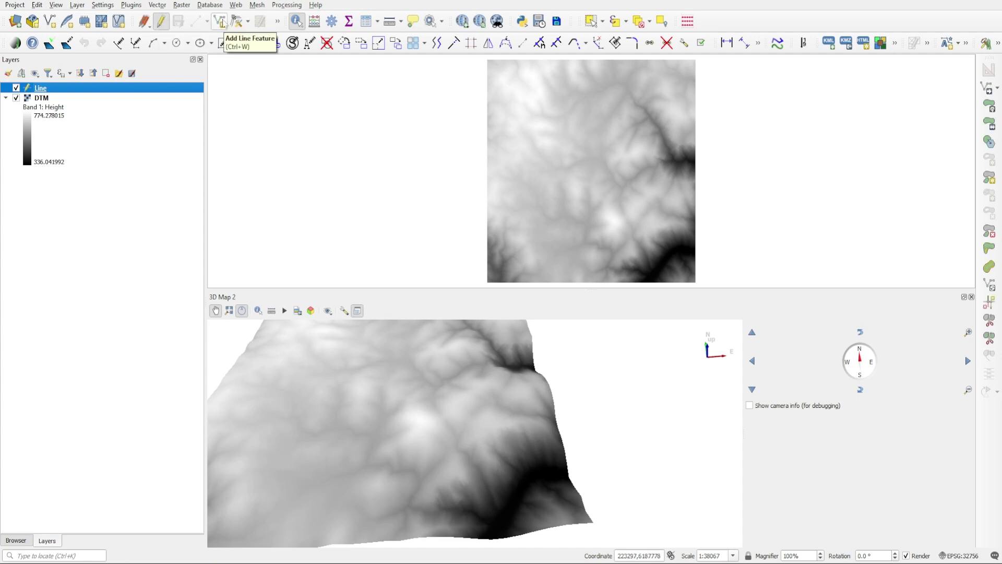
click(220, 22)
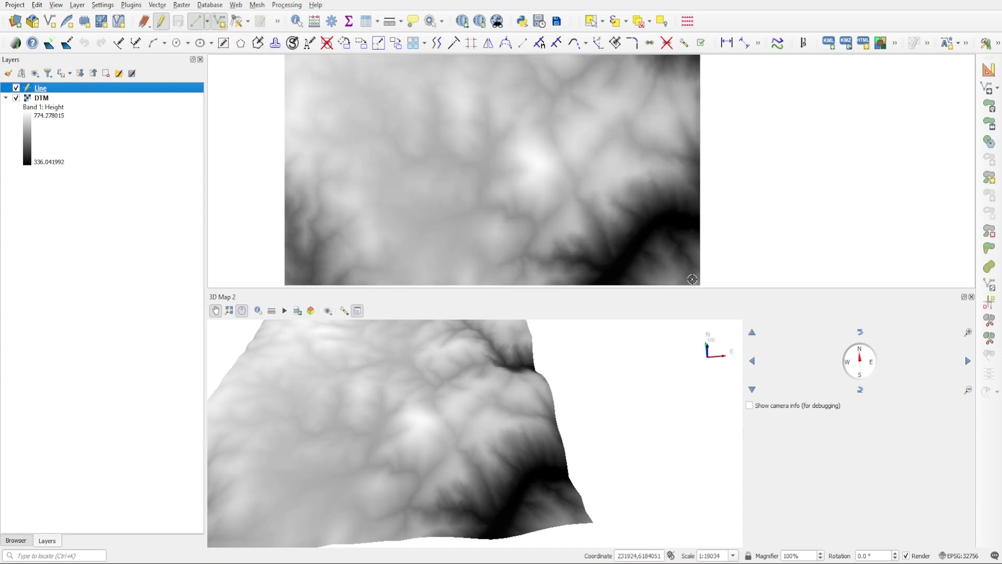
scroll(695, 281, up, 2)
scroll(708, 280, down, 1)
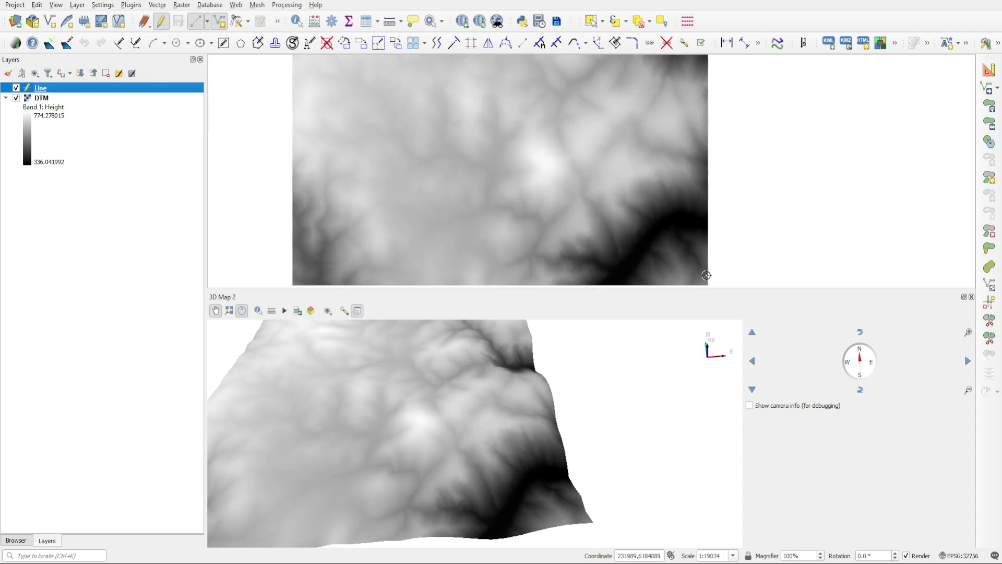
Step: Draw a two-vertex line from the lower-right terrain edge to near the bright hilltop
click(706, 282)
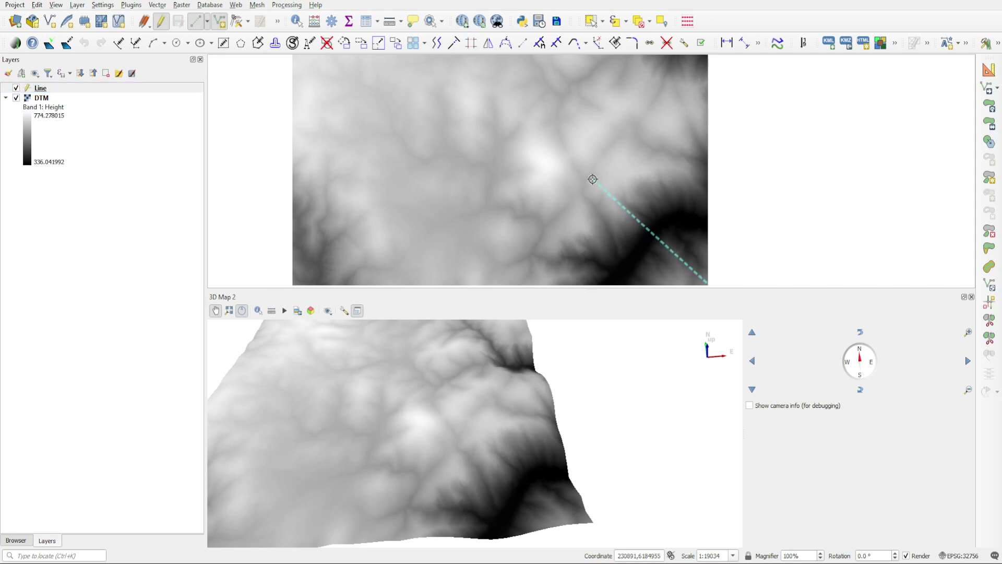
click(586, 172)
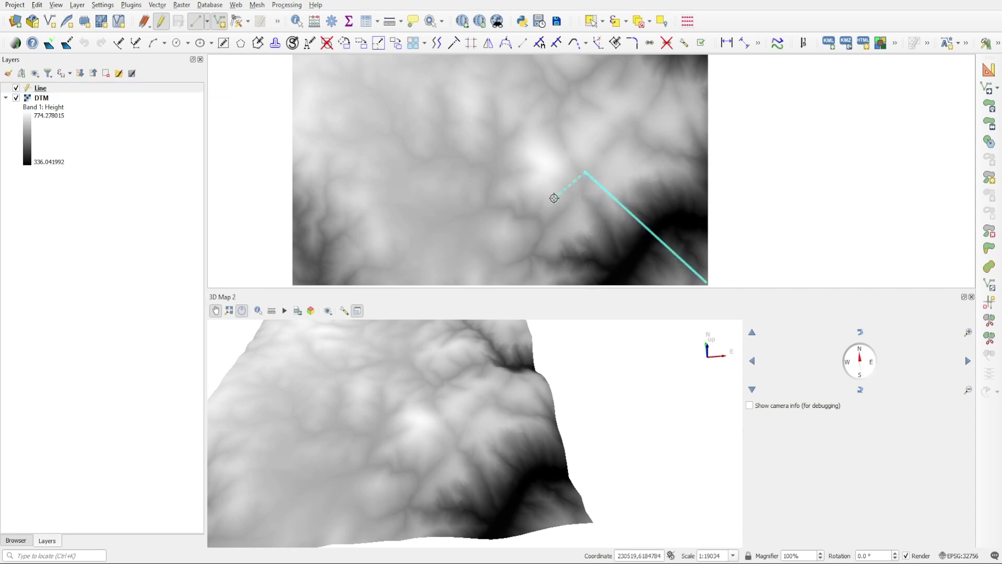
right_click(531, 164)
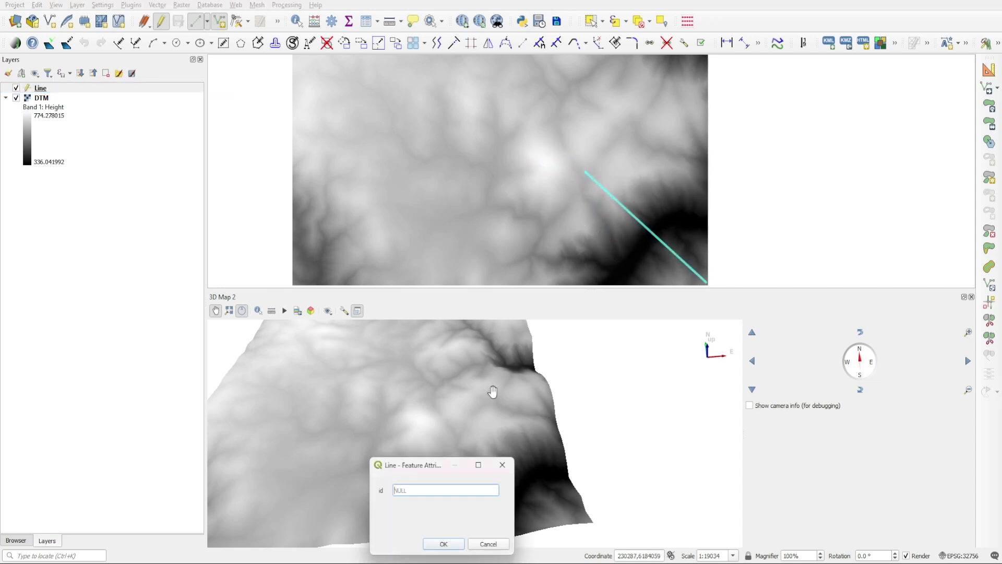
click(444, 544)
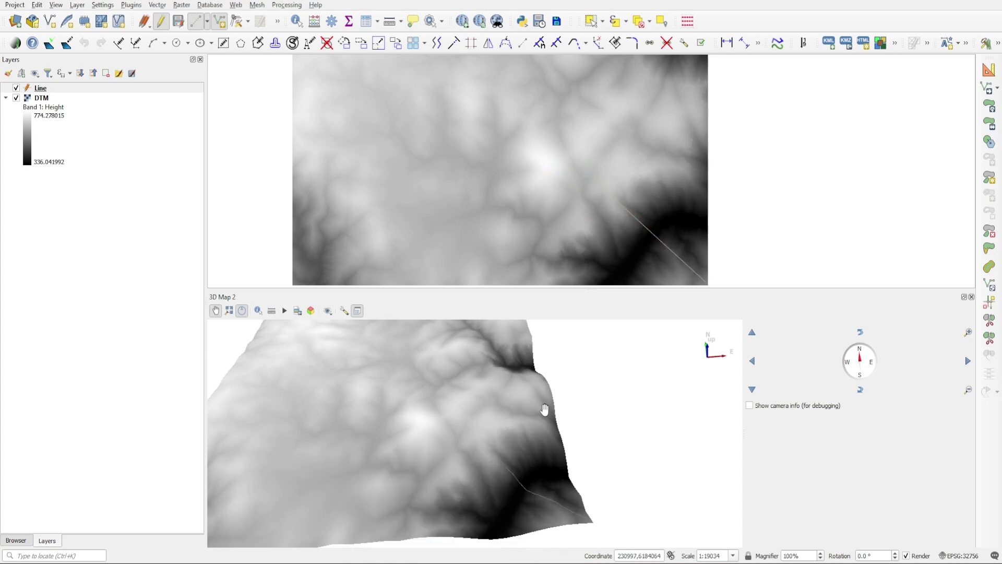
drag(504, 477, 581, 472)
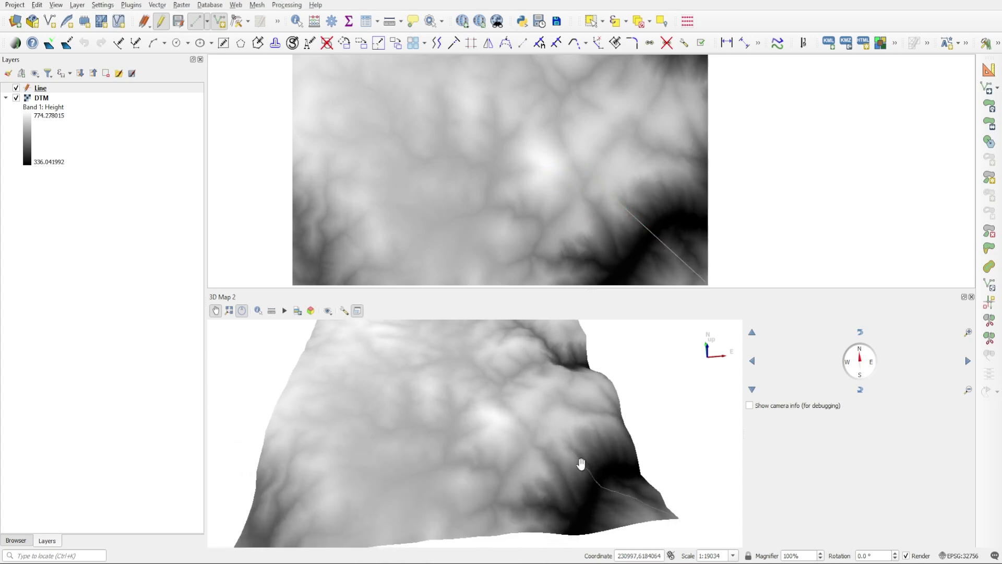
click(43, 89)
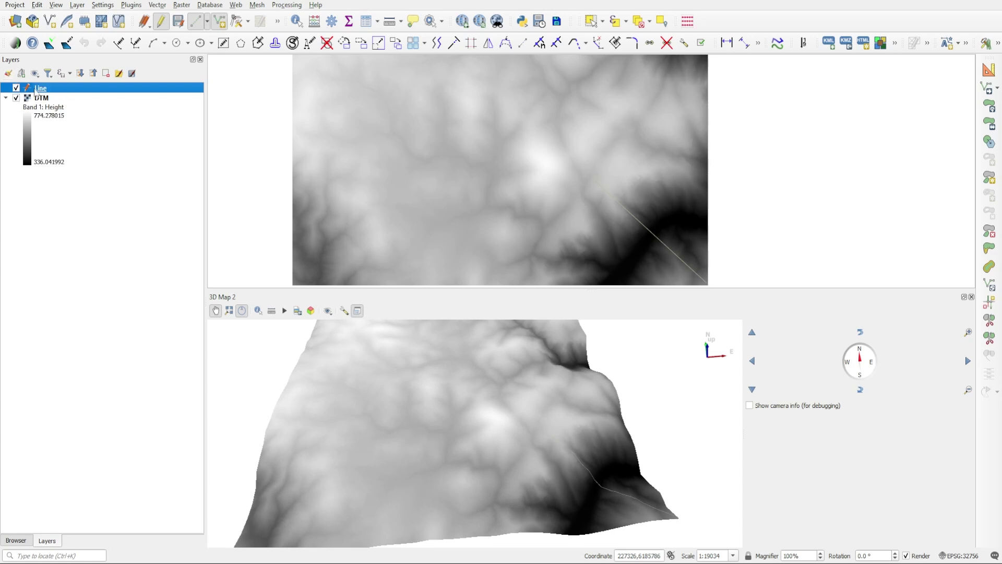
Step: Give the Line layer symbology a cyan (#16ffff) colour and a width of 1 mm
right_click(40, 88)
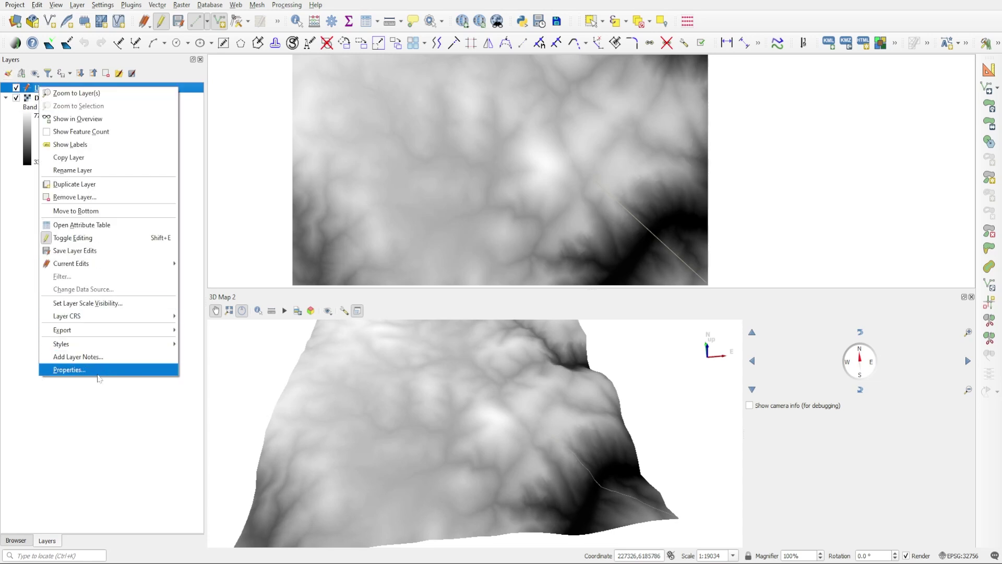
click(99, 371)
click(256, 138)
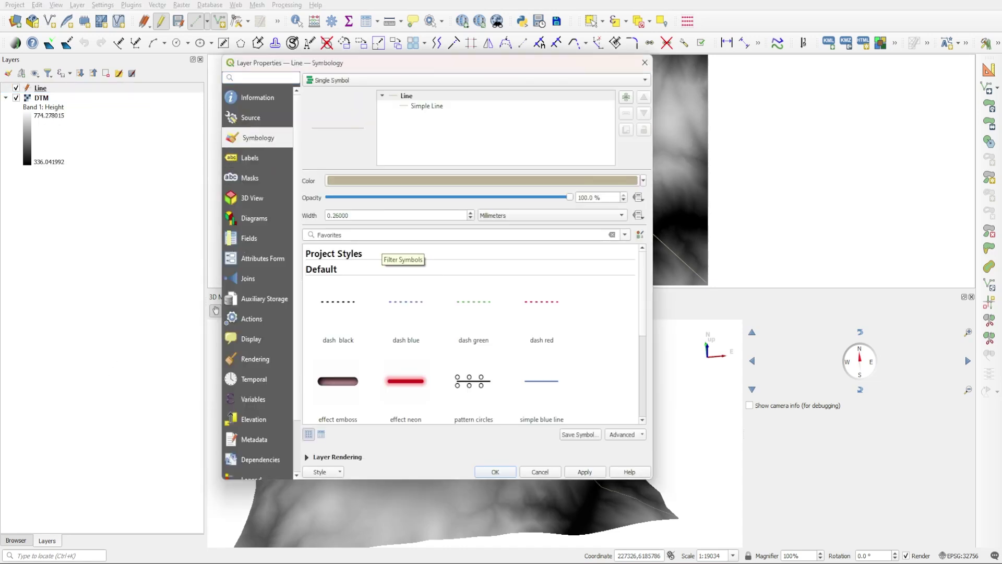
click(414, 182)
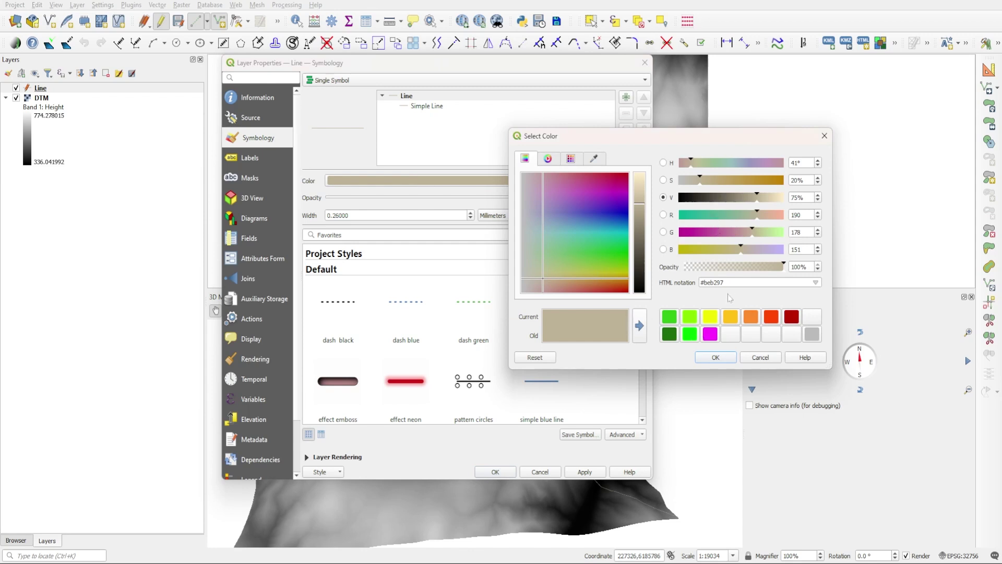
click(730, 317)
drag(738, 163, 733, 164)
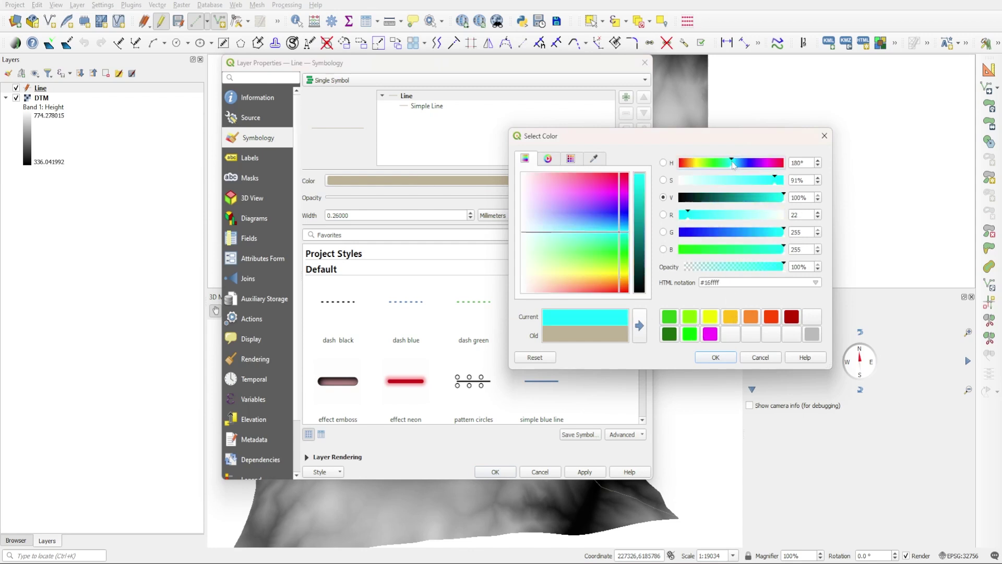
click(716, 357)
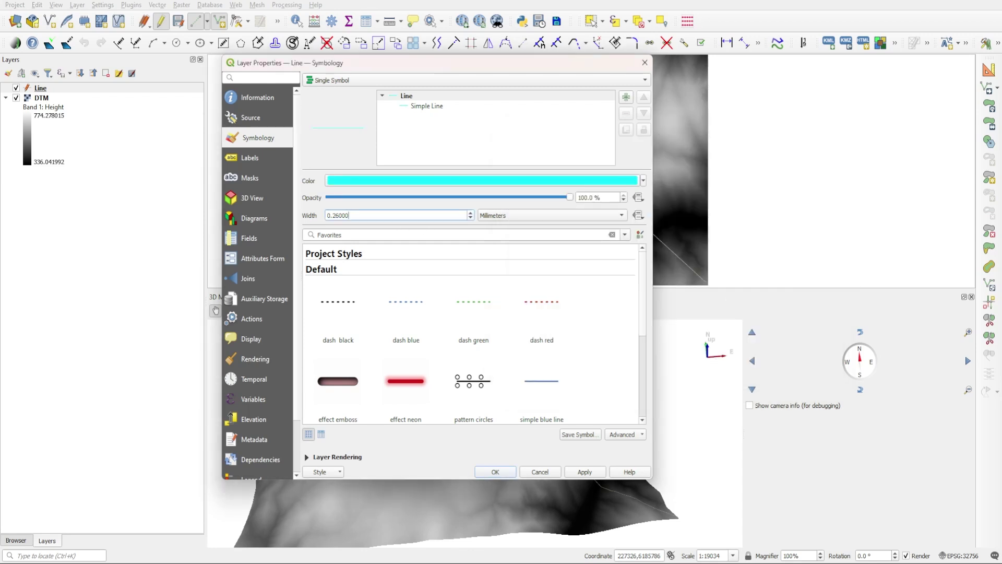
double_click(328, 215)
text(1)
click(585, 471)
click(496, 472)
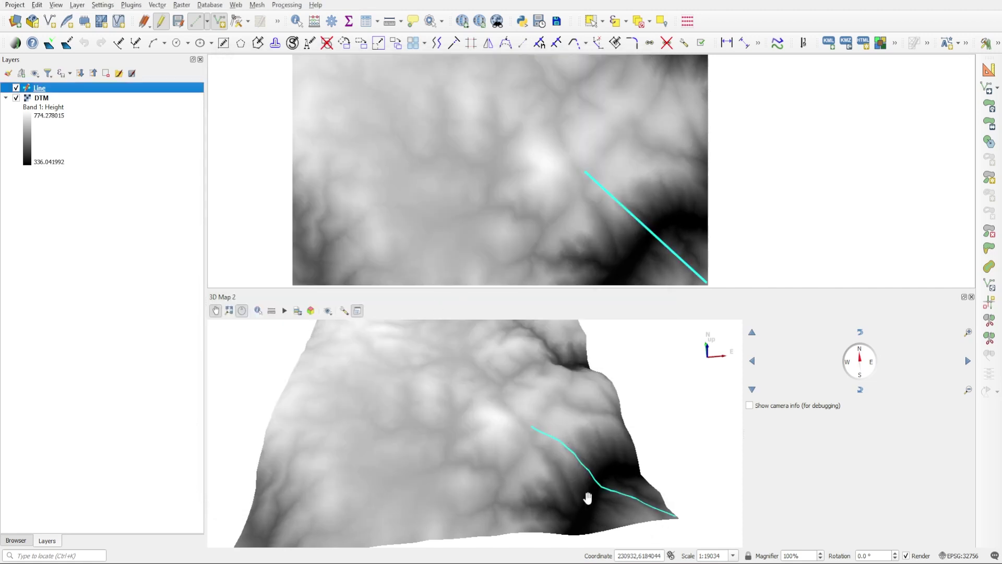
drag(580, 480, 499, 450)
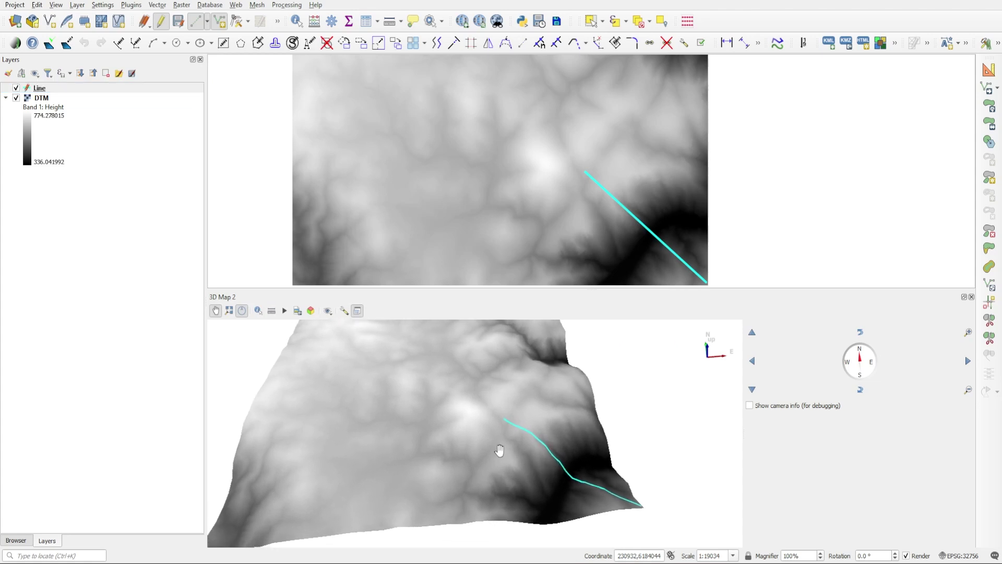
Step: Measure the line endpoint to endpoint in 3D: 1547.927 m total versus 1539.153 m horizontal
click(271, 312)
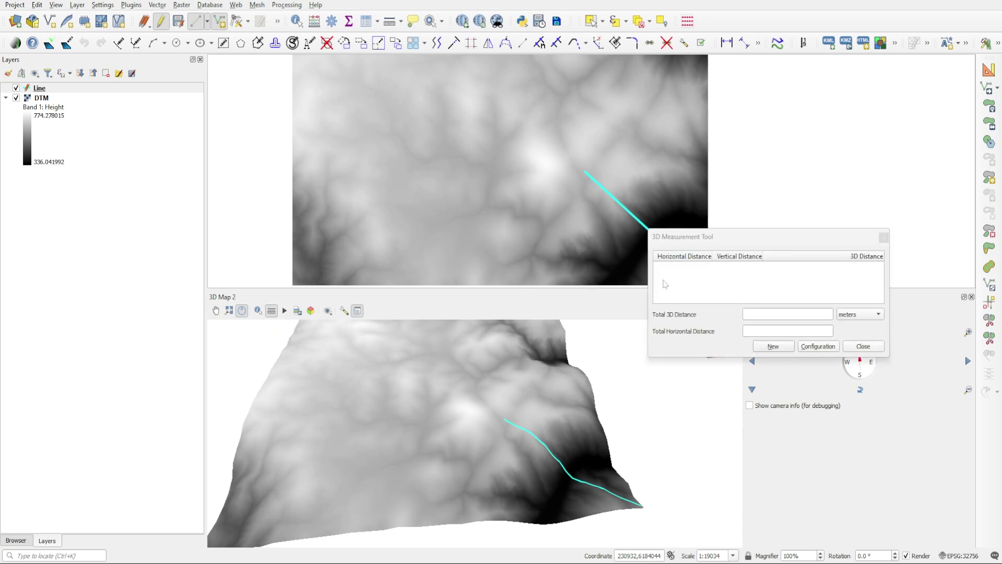
drag(681, 246, 323, 139)
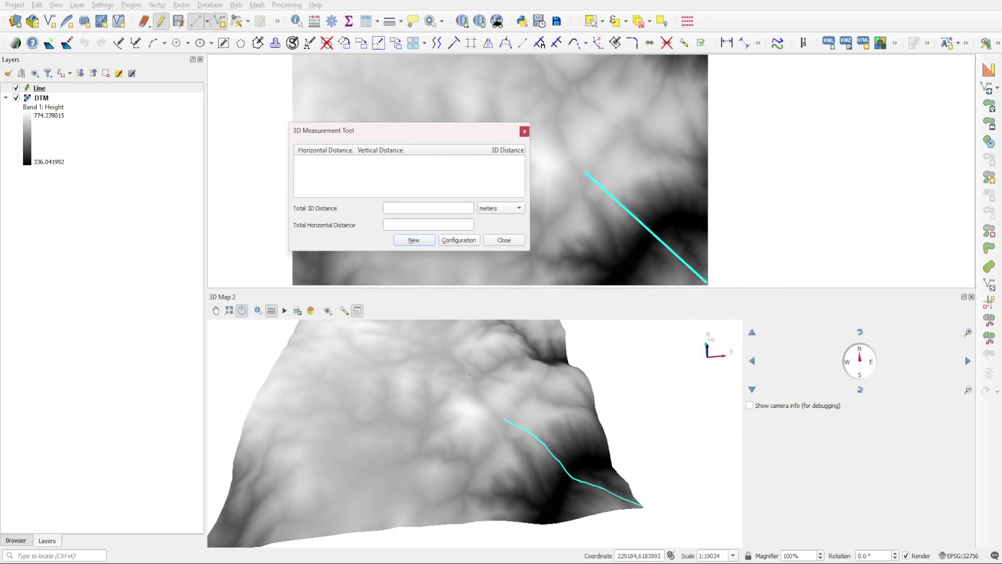
click(502, 418)
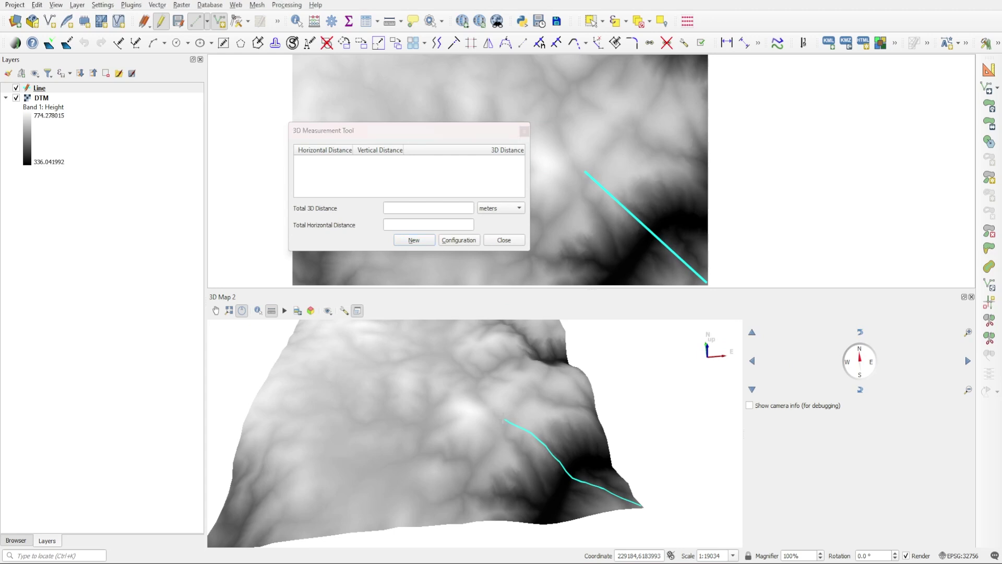
click(641, 506)
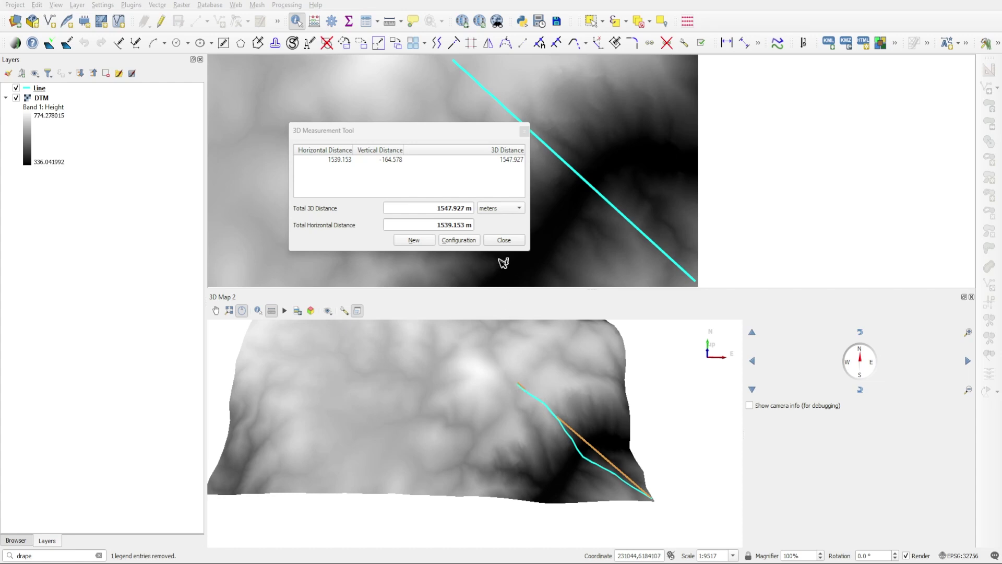
Step: Start a new measurement, click successive points down the draped line, and enlarge the results window
click(414, 240)
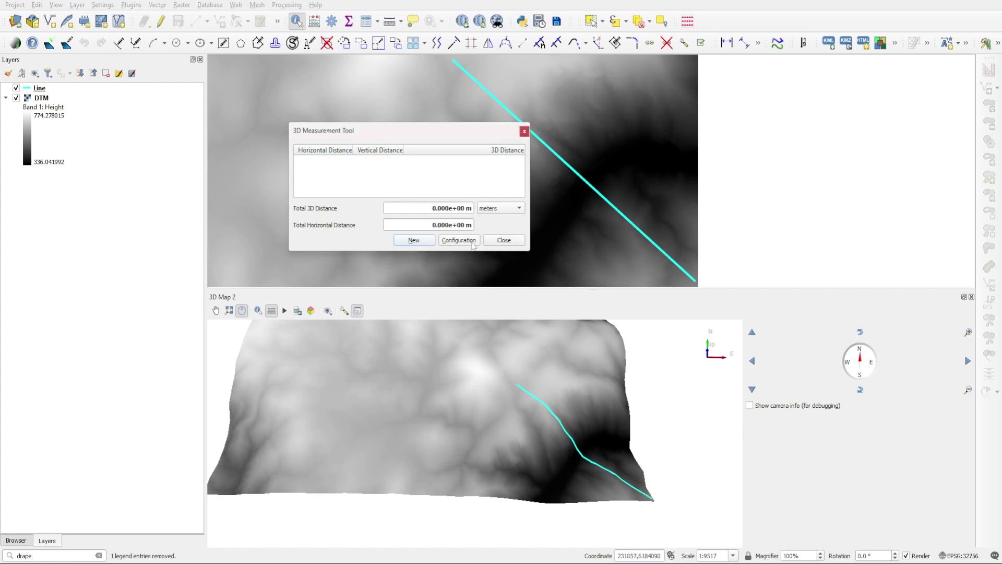
click(520, 387)
click(535, 399)
click(552, 411)
click(566, 426)
click(568, 432)
click(572, 442)
click(581, 453)
click(587, 459)
click(596, 463)
click(617, 473)
click(651, 497)
click(652, 498)
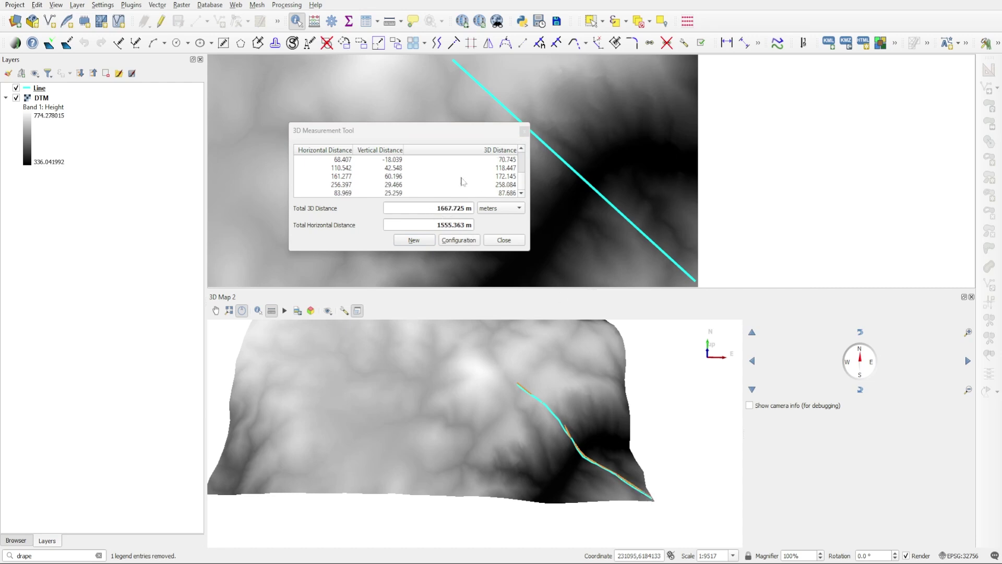
drag(527, 253, 541, 299)
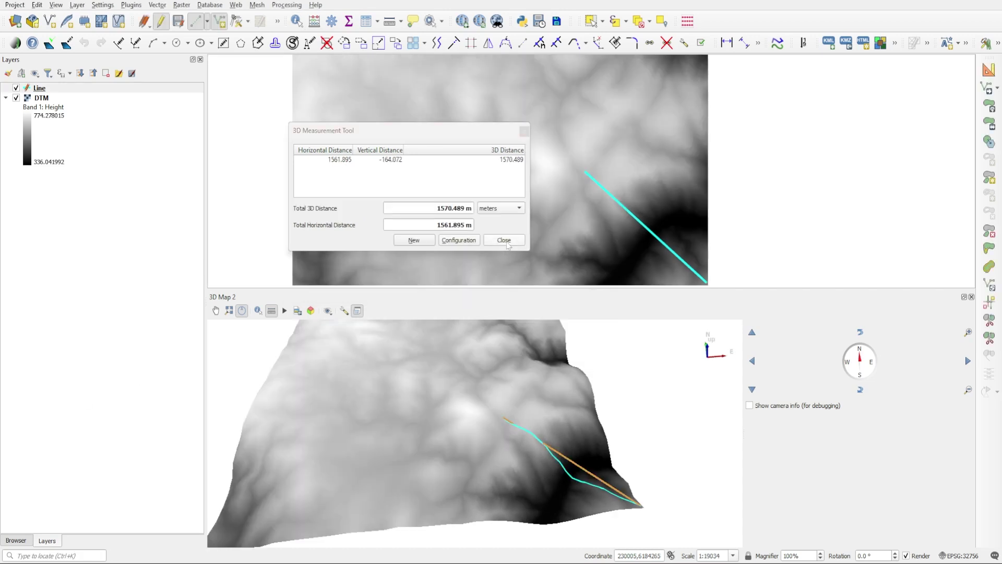
Step: Close the 3D measurement window, then end editing on the Line layer and save its edits
click(505, 241)
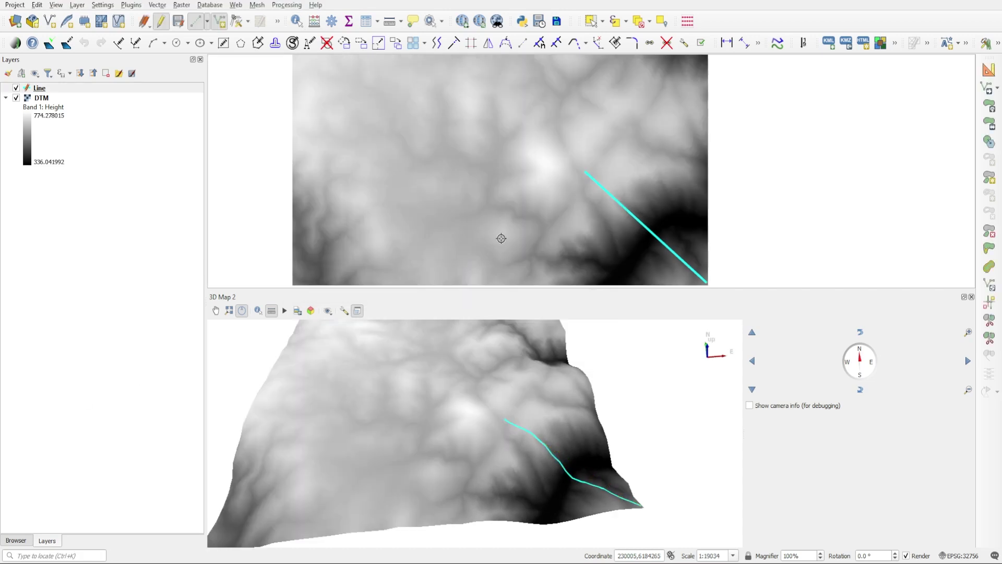
click(64, 89)
click(162, 22)
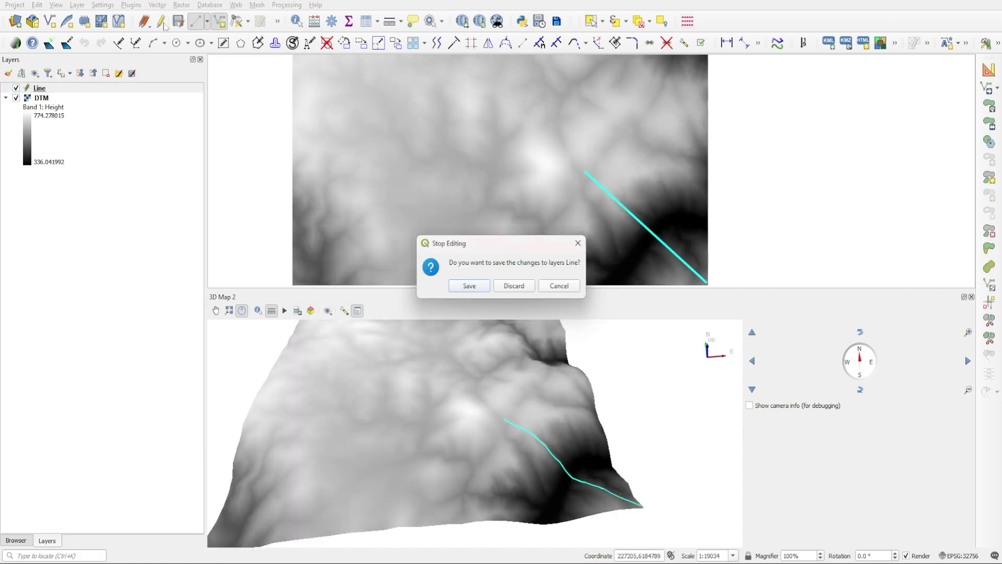
click(470, 287)
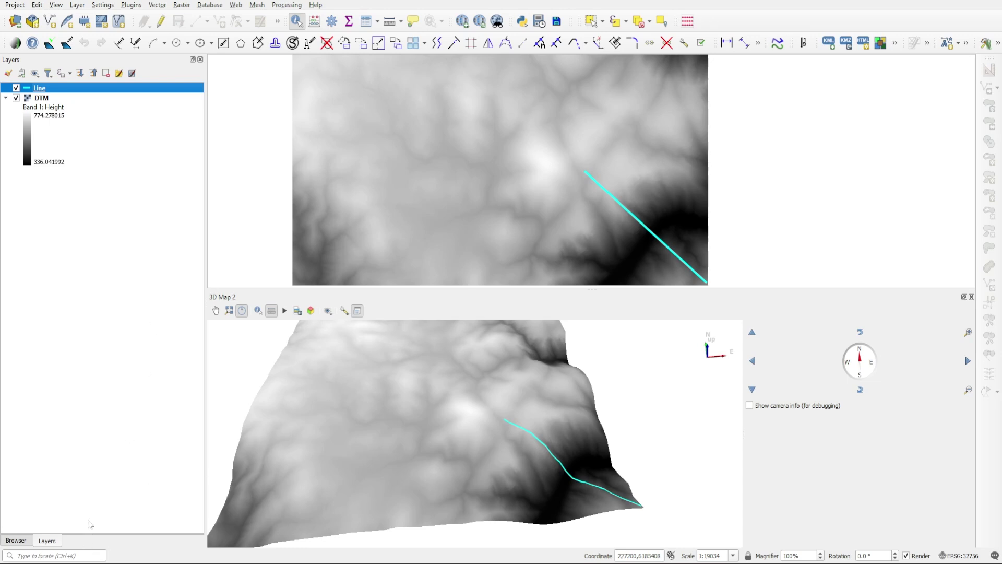
Step: Split every Line feature in place into pieces of at most 20 metres with Split Lines by Maximum Length
click(103, 555)
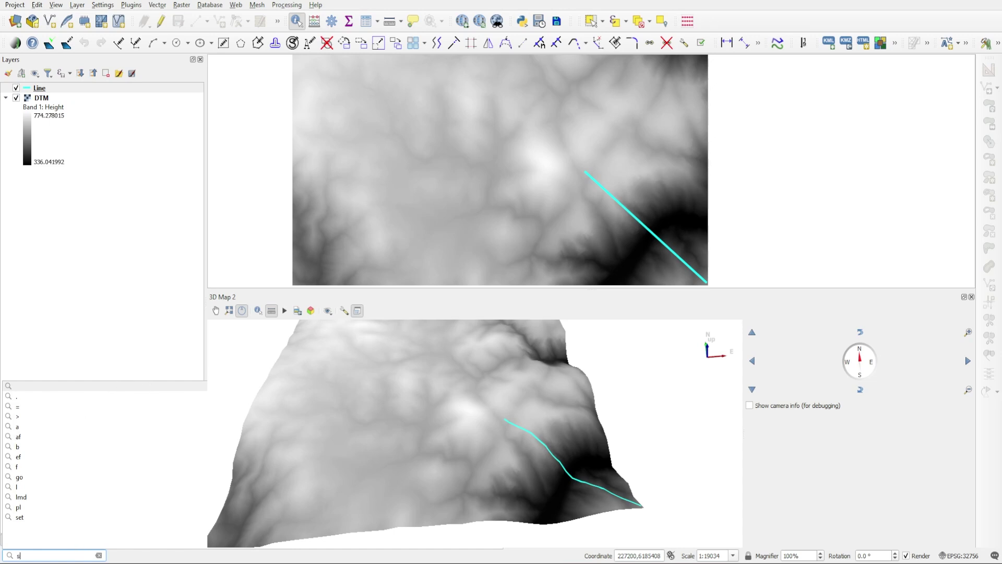
text(split line)
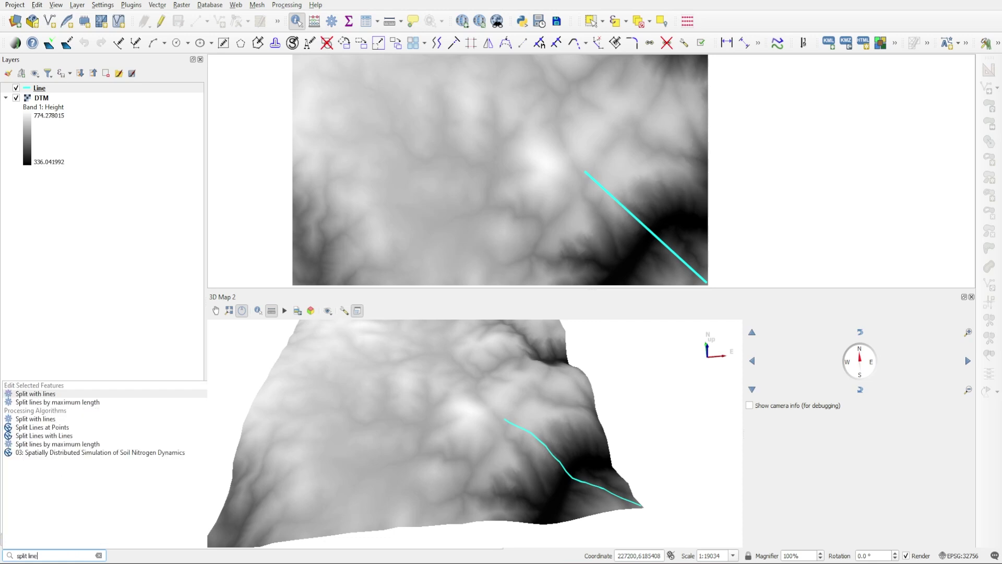
click(84, 403)
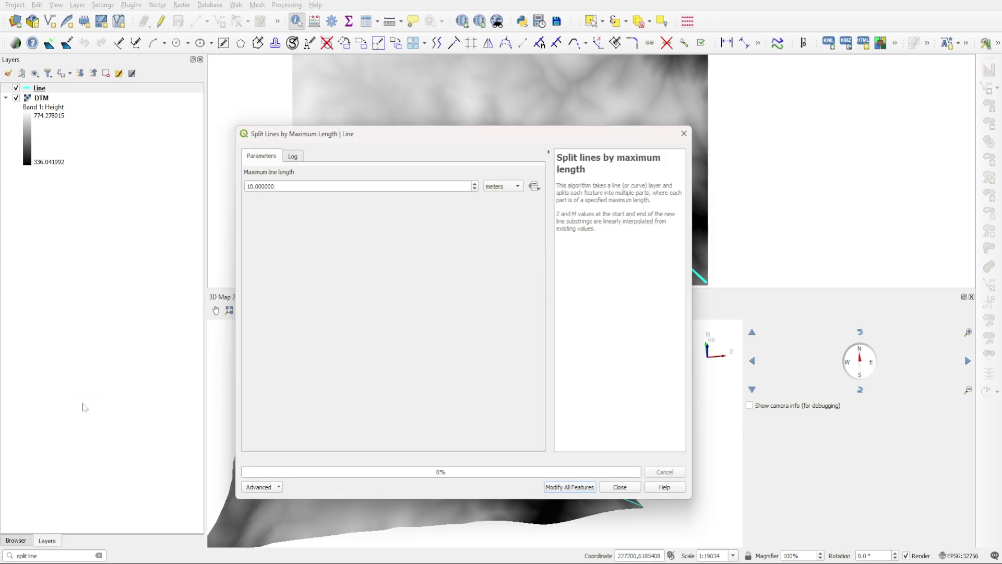
click(38, 90)
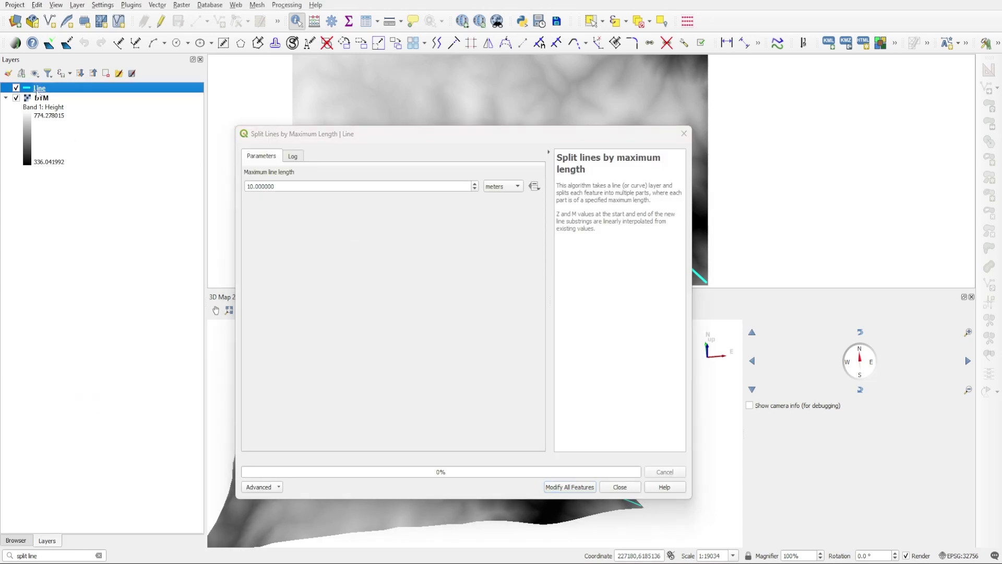
click(338, 139)
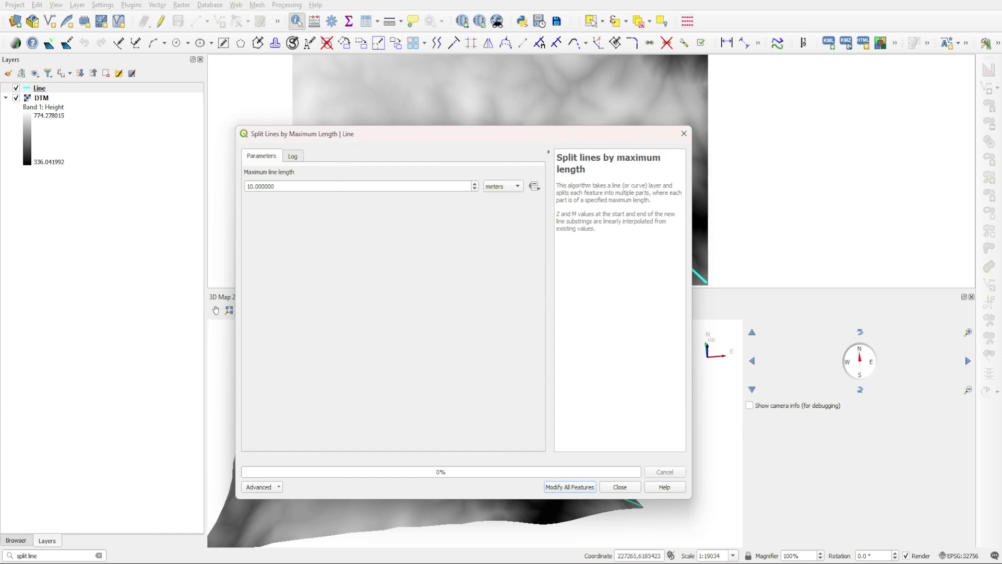
double_click(261, 186)
text(20)
key(Tab)
click(570, 487)
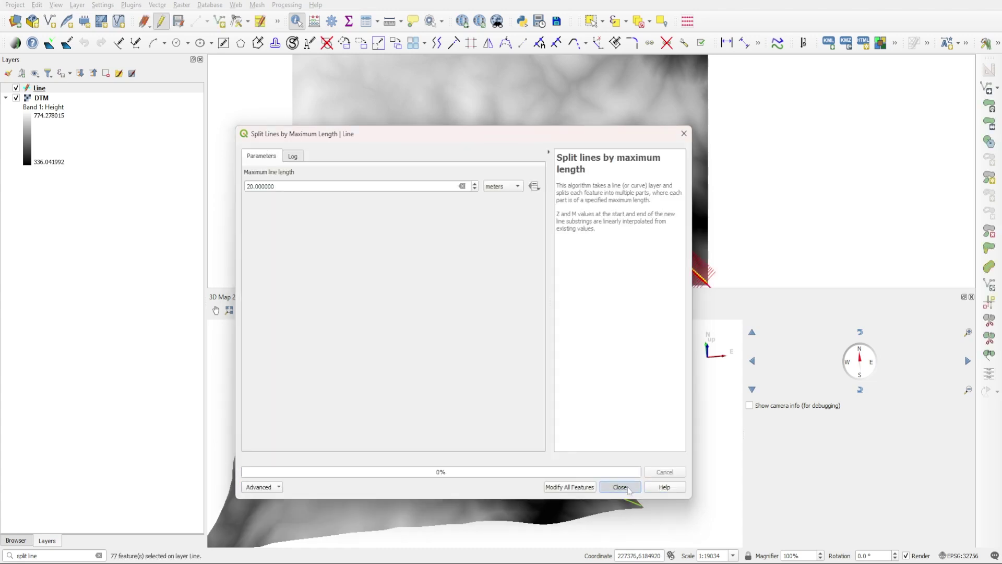
Step: Close the split tool and zoom and pan the map to inspect the split points
click(636, 487)
scroll(595, 190, up, 2)
scroll(512, 134, up, 1)
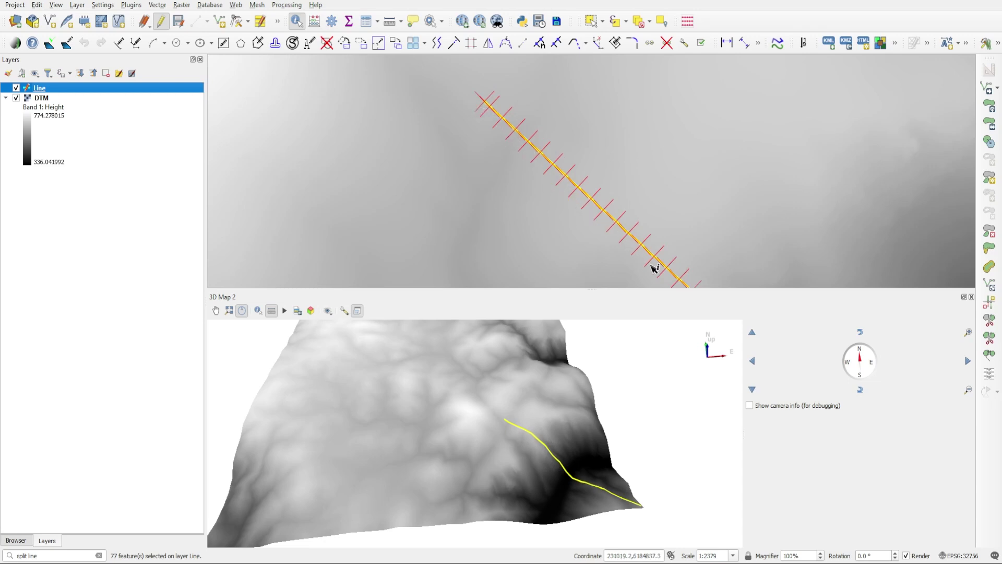
scroll(480, 110, up, 3)
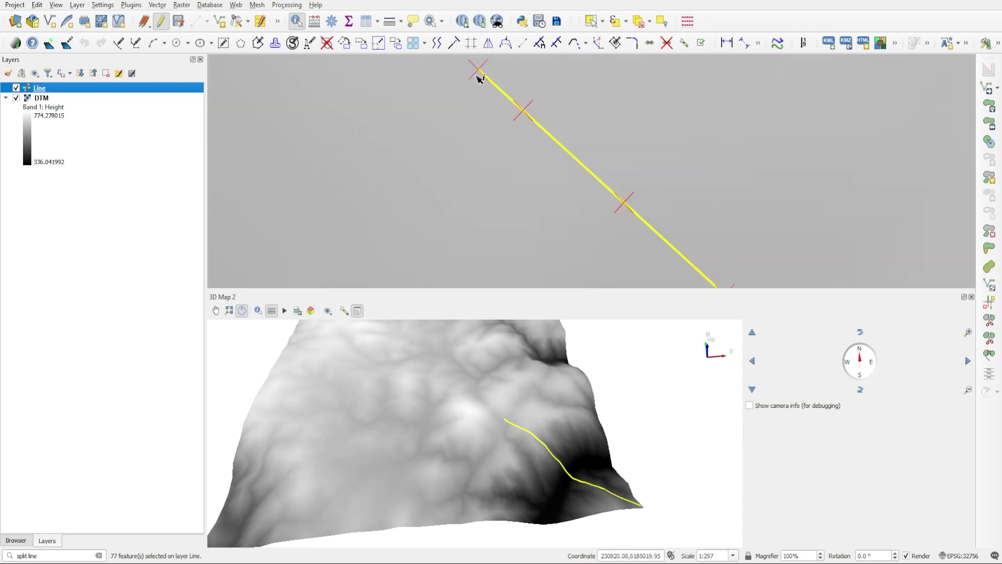
scroll(526, 121, down, 1)
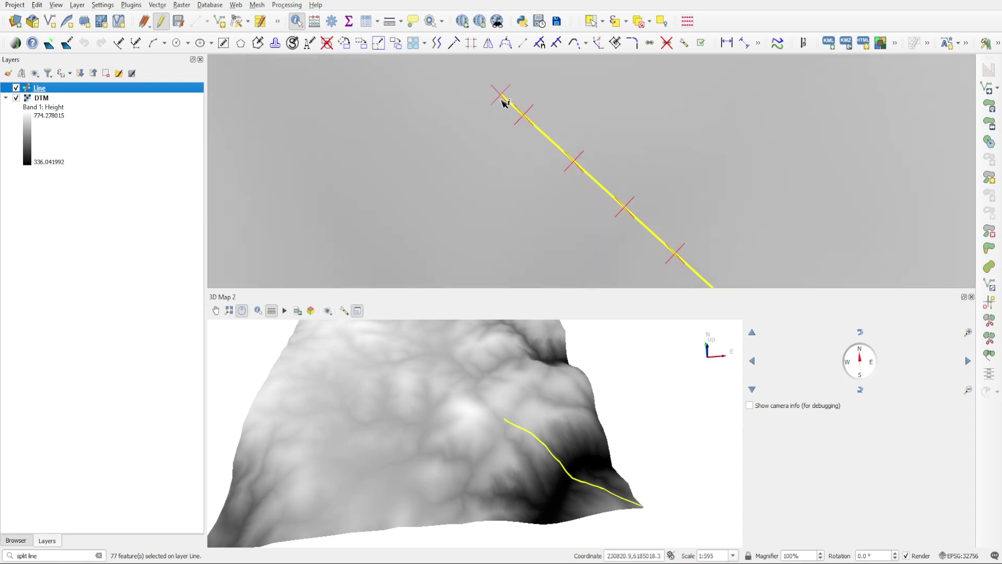
scroll(547, 142, down, 2)
scroll(547, 142, down, 3)
drag(642, 237, 634, 219)
scroll(649, 227, up, 1)
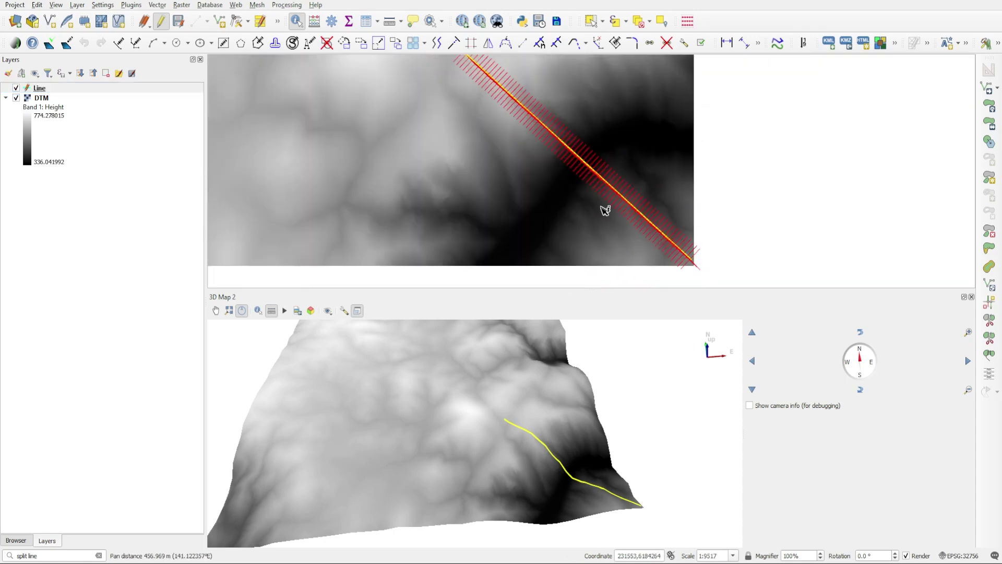
drag(533, 130, 536, 151)
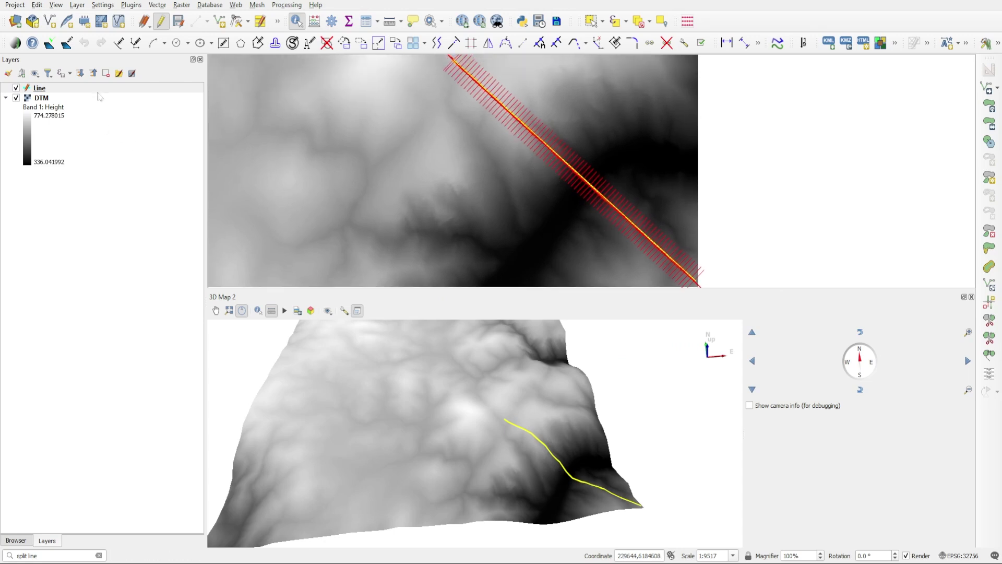
Step: Stop editing the Line layer and keep the split edits
click(100, 89)
click(159, 25)
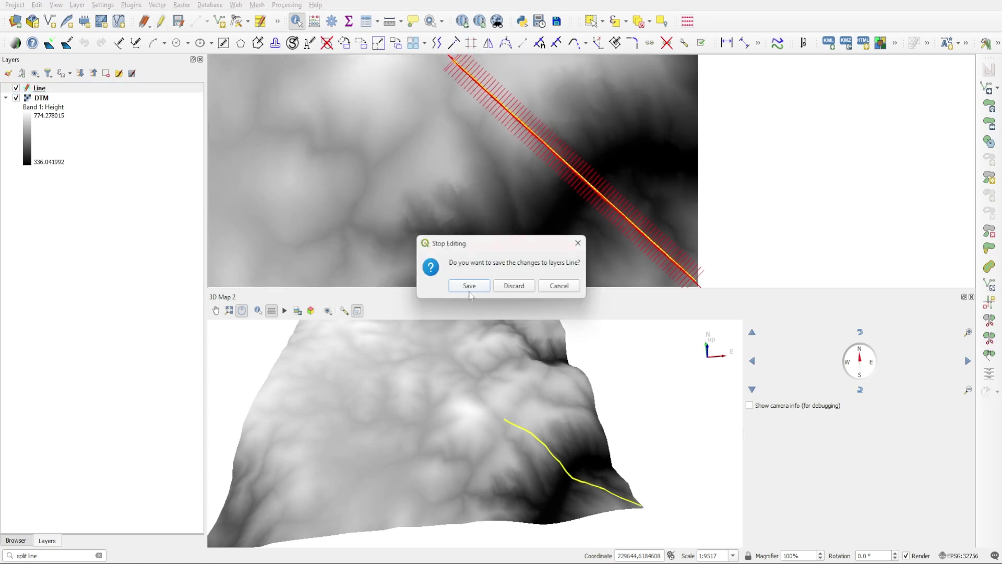
click(469, 288)
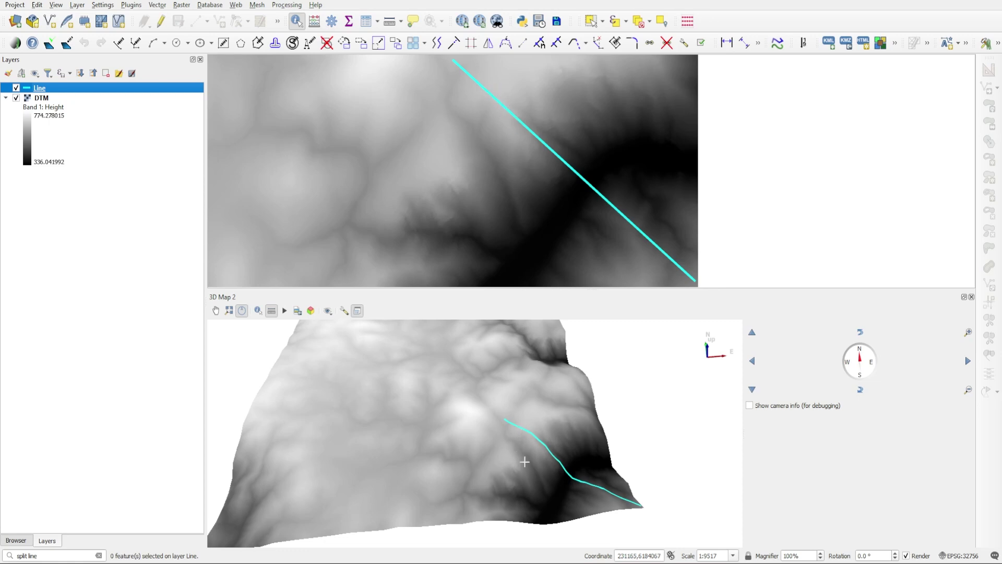
Step: Replace the old locator search with 'drape' and pick Drape (set Z value from raster)
scroll(534, 462, up, 2)
scroll(533, 470, up, 2)
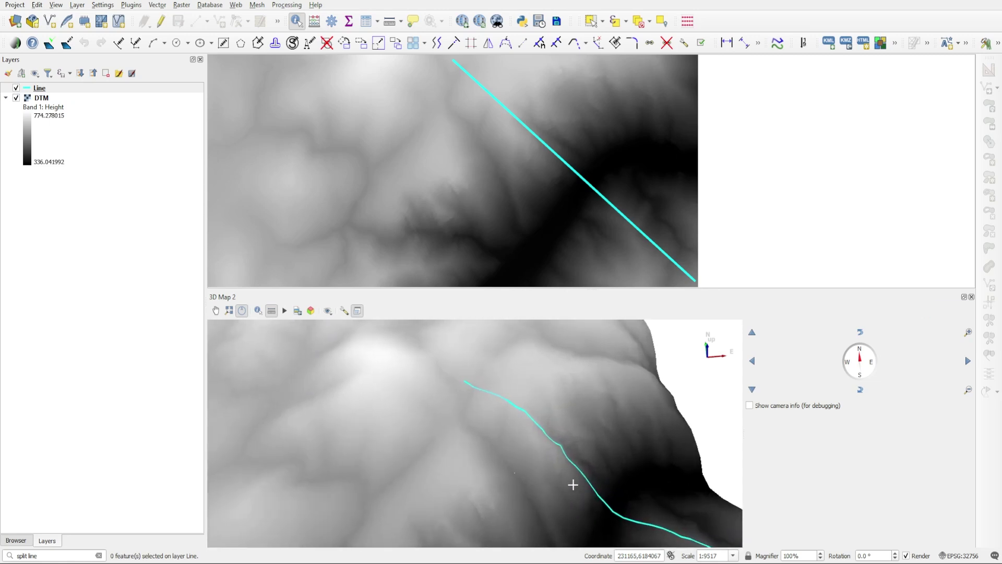
click(73, 554)
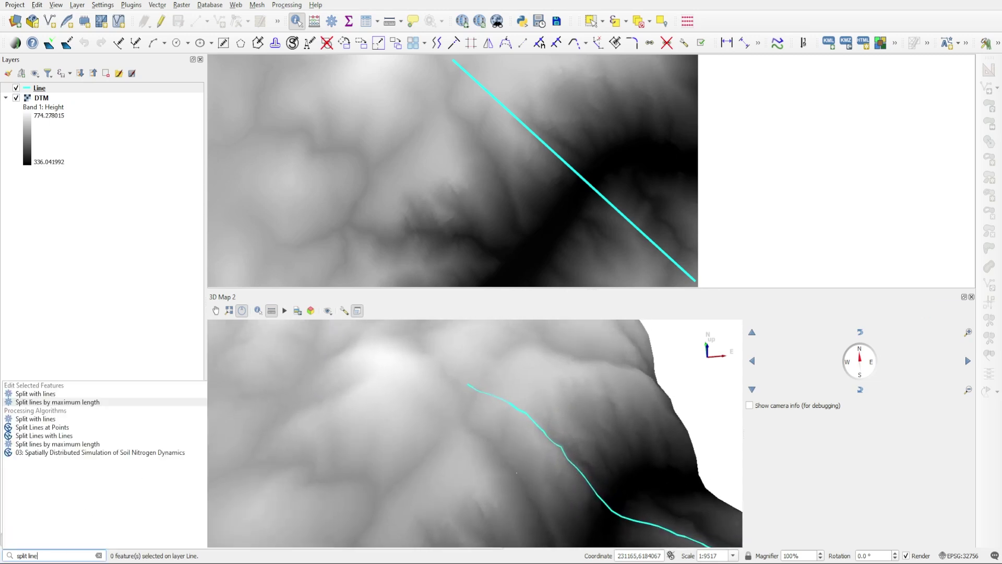
key(BackSpace)
key(BackSpace)
key(BackSpace)
key(BackSpace)
key(BackSpace)
key(BackSpace)
key(BackSpace)
key(BackSpace)
key(BackSpace)
key(BackSpace)
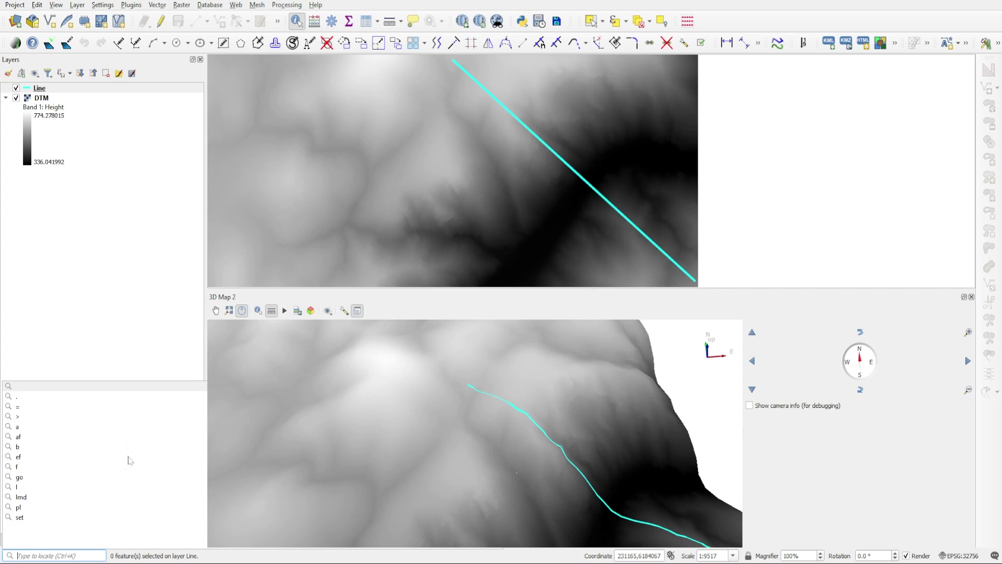
text(drape)
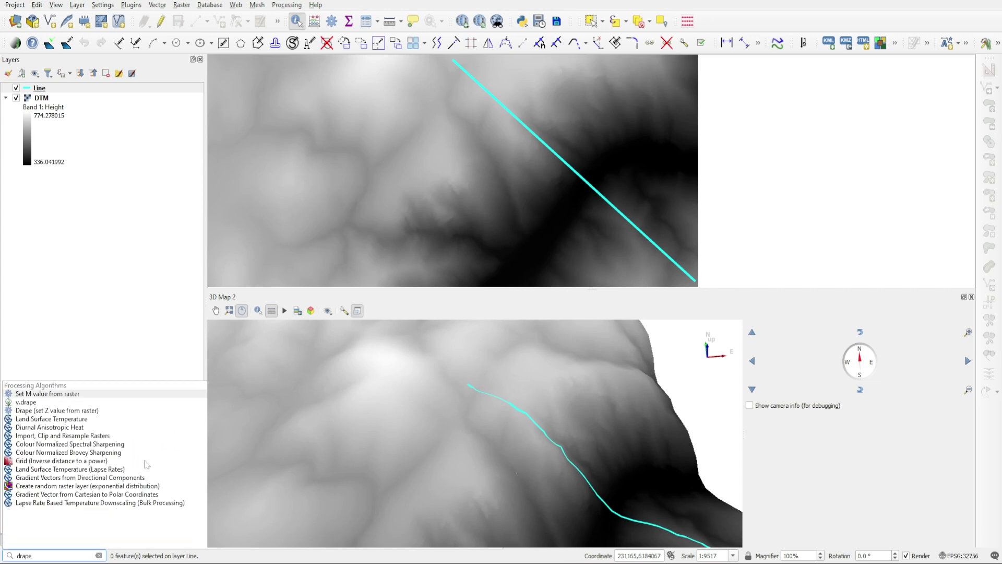
click(31, 412)
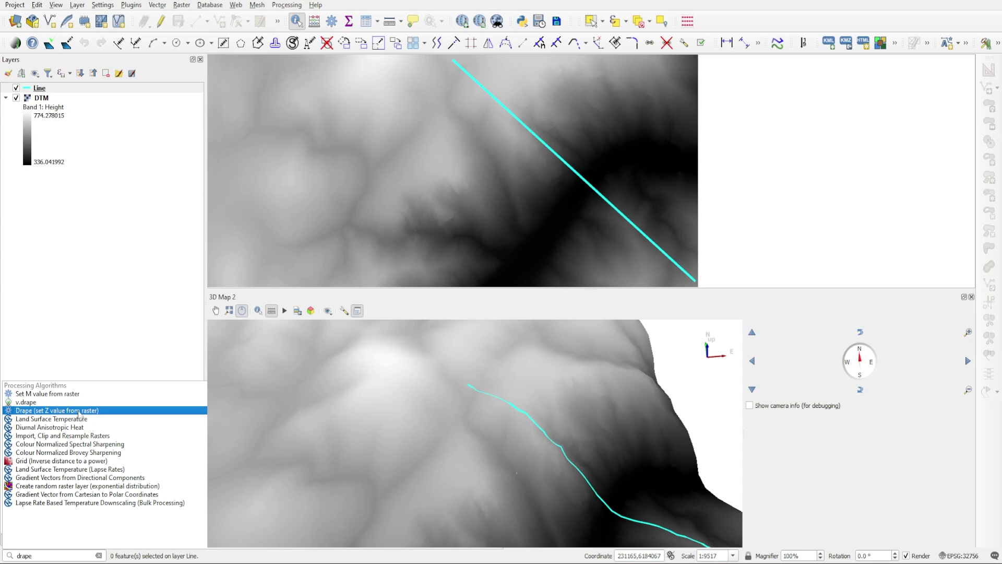
Step: Drape the Line layer onto the DTM raster to create the Draped layer
click(79, 412)
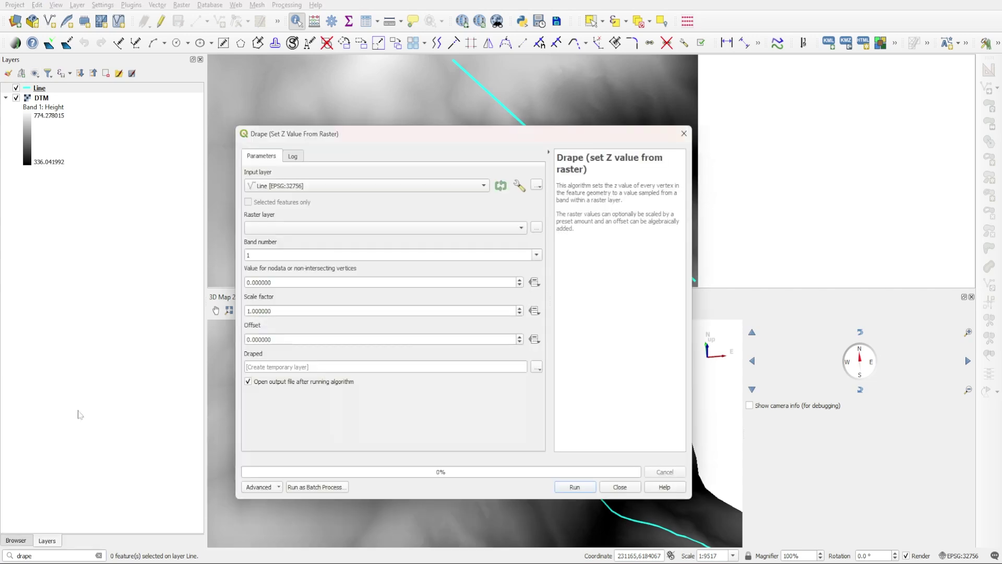
click(261, 187)
click(277, 189)
click(261, 229)
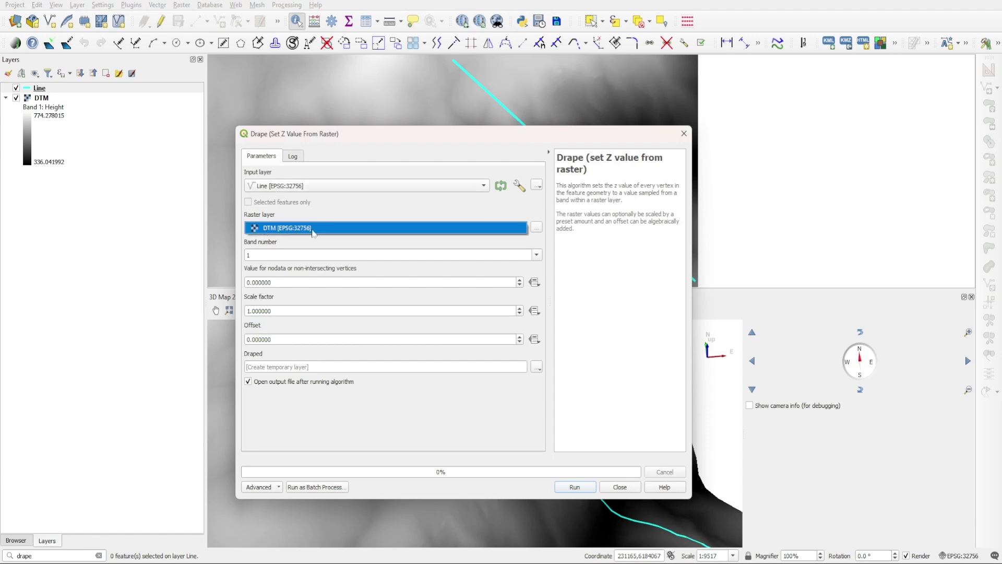
click(278, 228)
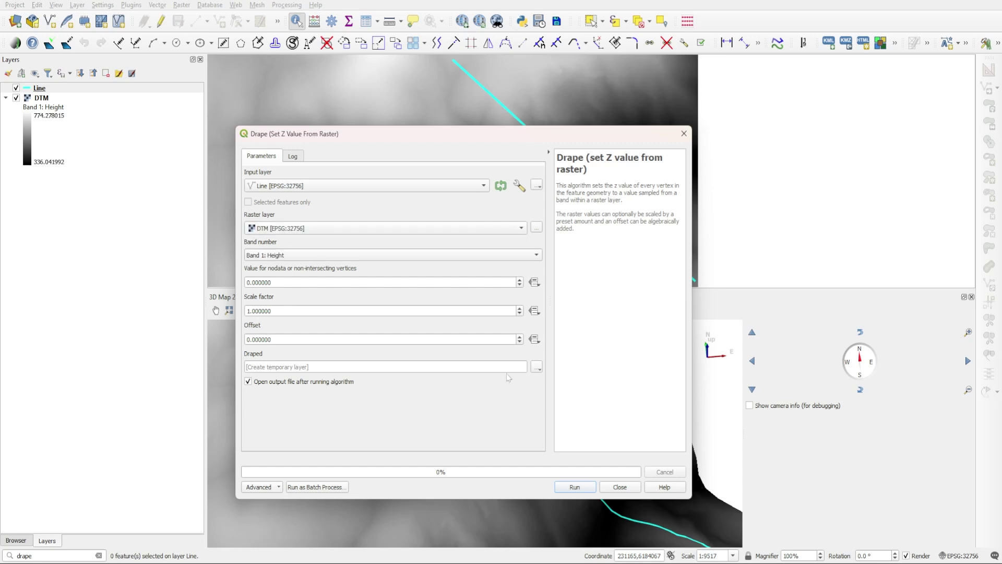
click(575, 487)
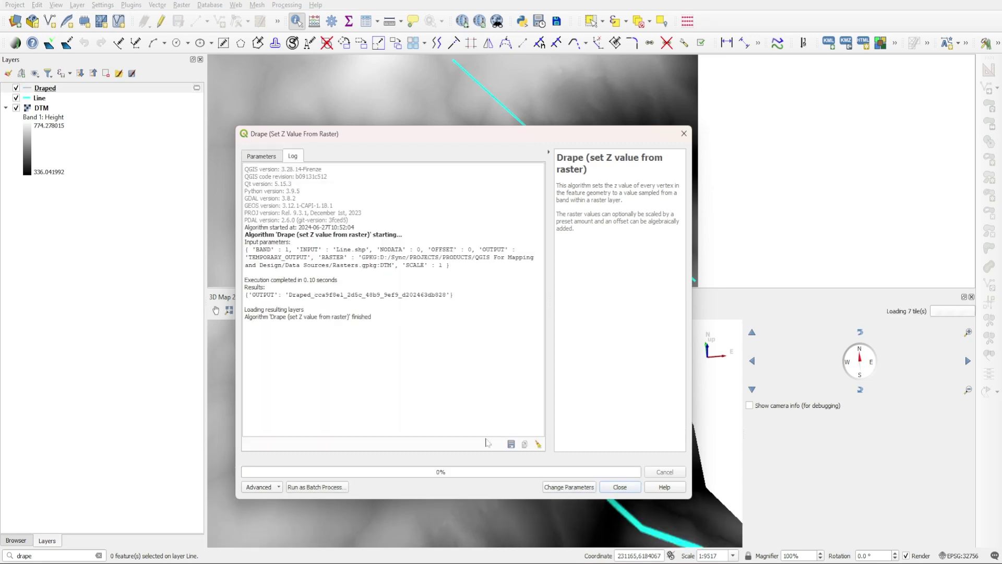
click(619, 488)
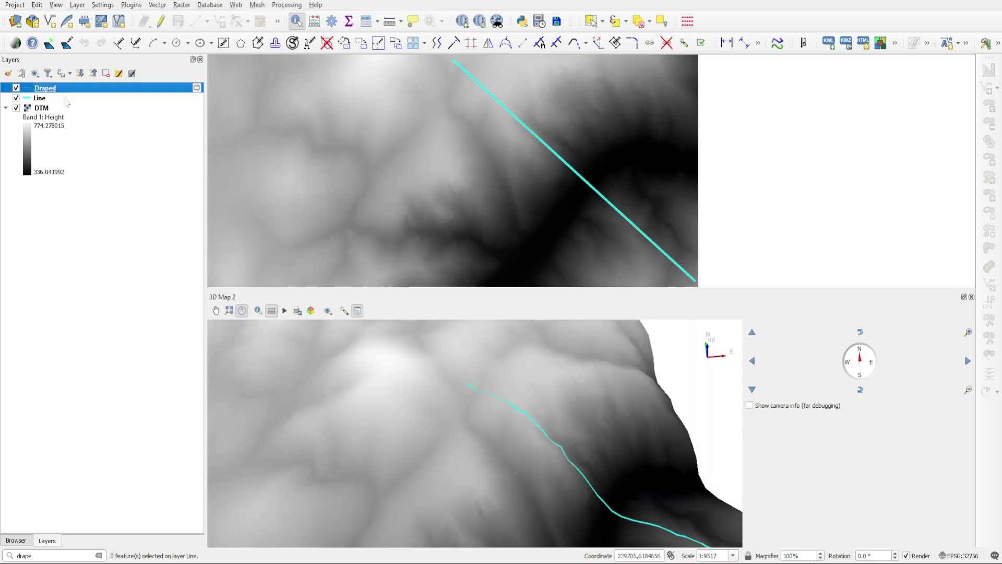
click(16, 98)
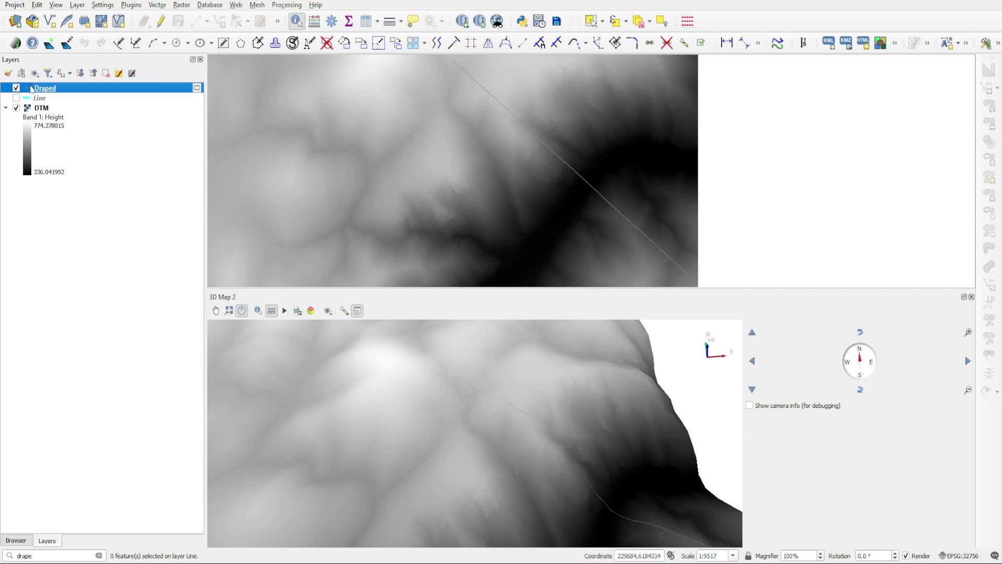
mouse_move(44, 92)
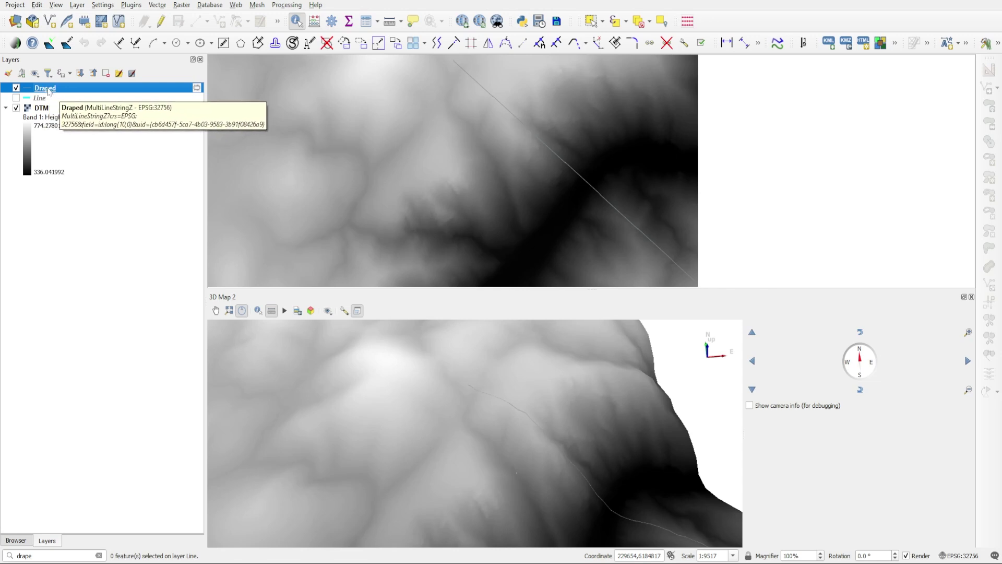
click(42, 99)
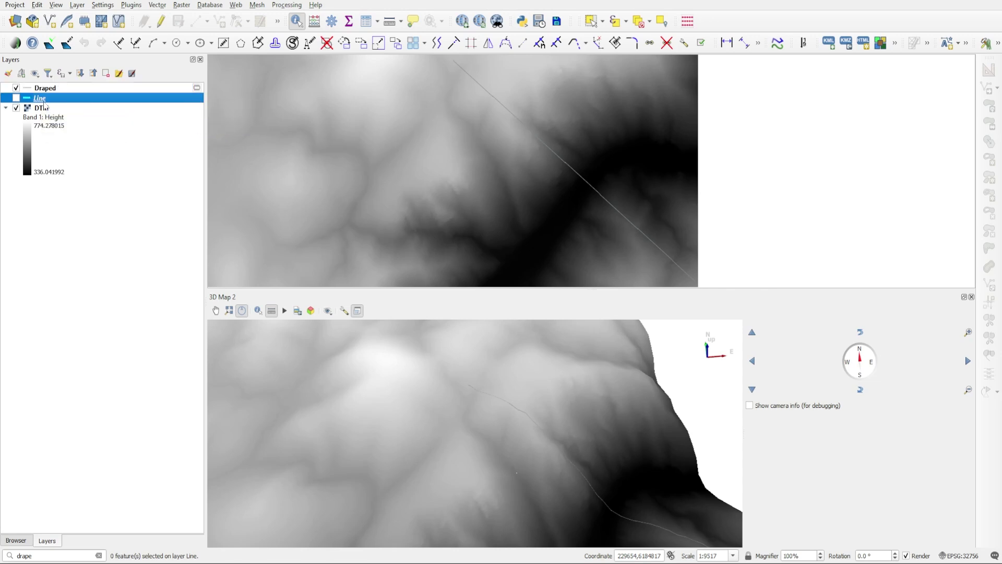
click(46, 89)
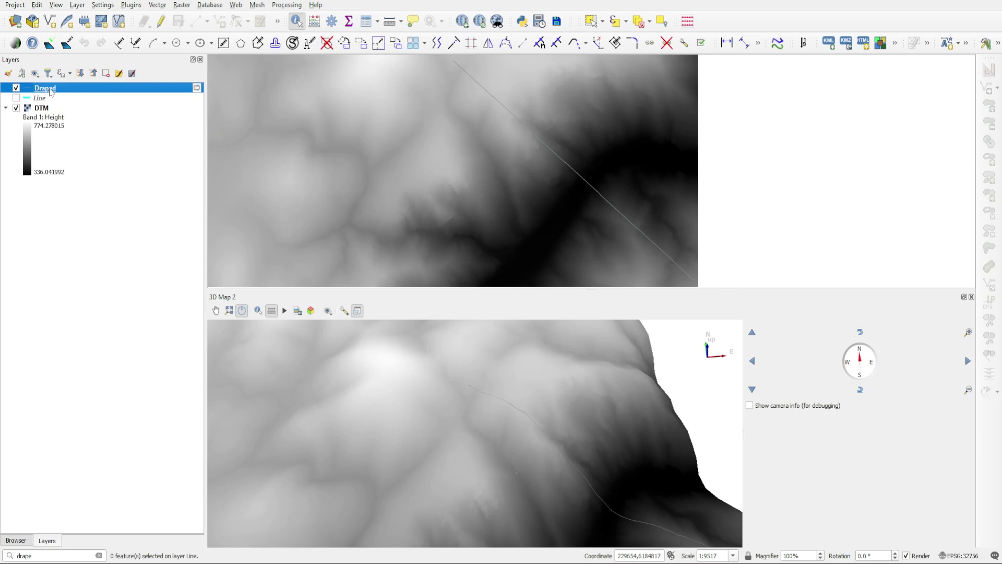
Step: Open the Statistical Summary panel and set it to the Line layer
click(349, 22)
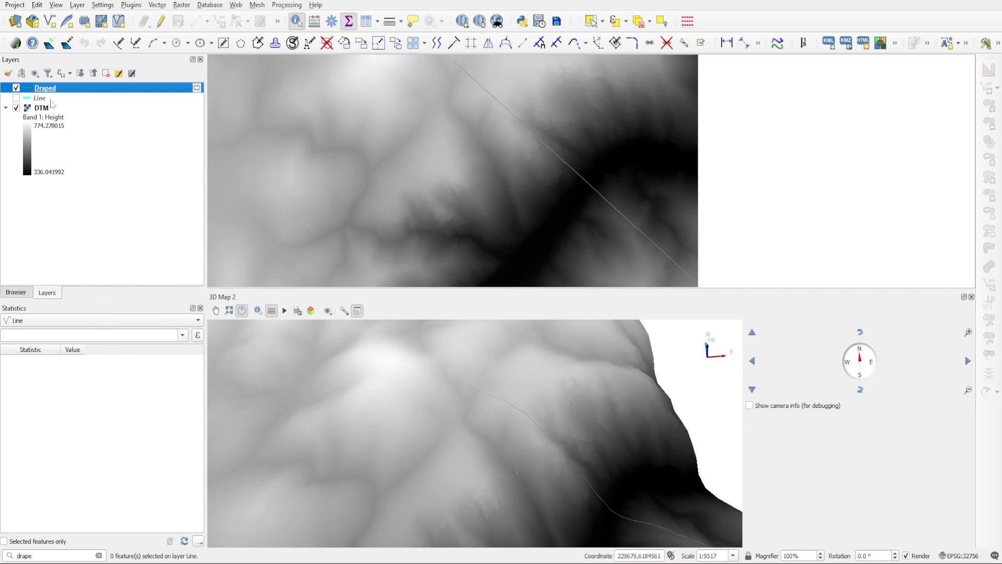
click(30, 320)
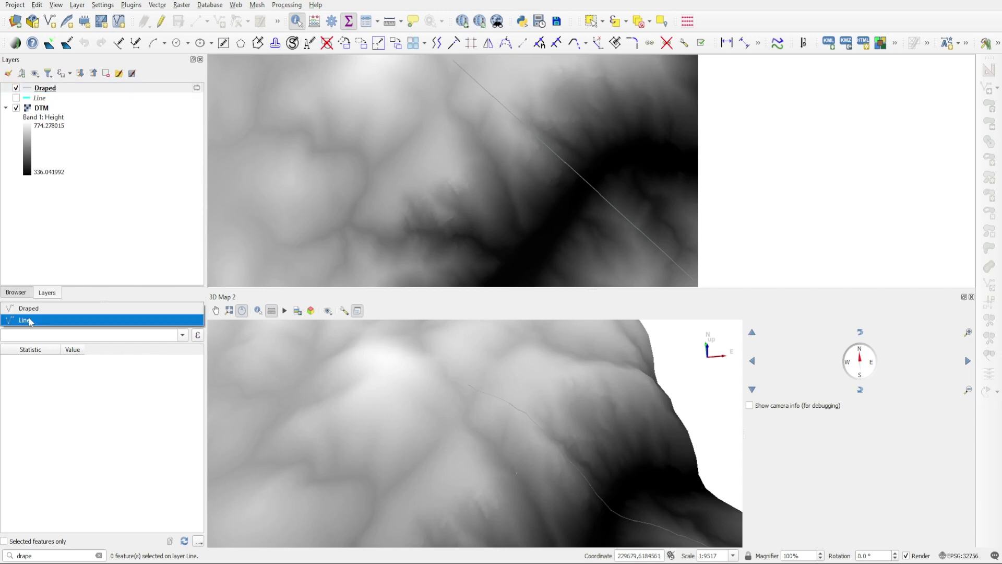
click(31, 321)
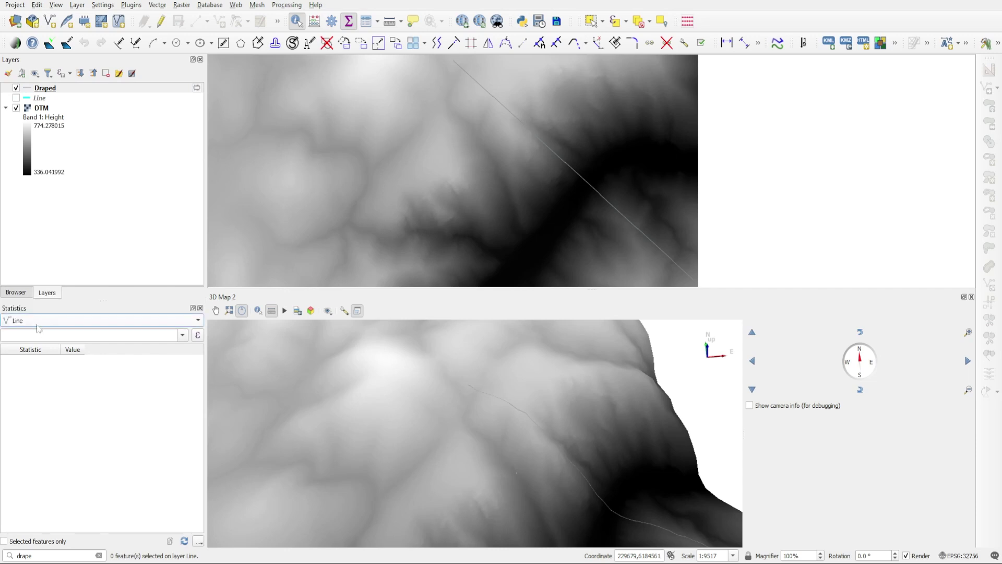
click(25, 322)
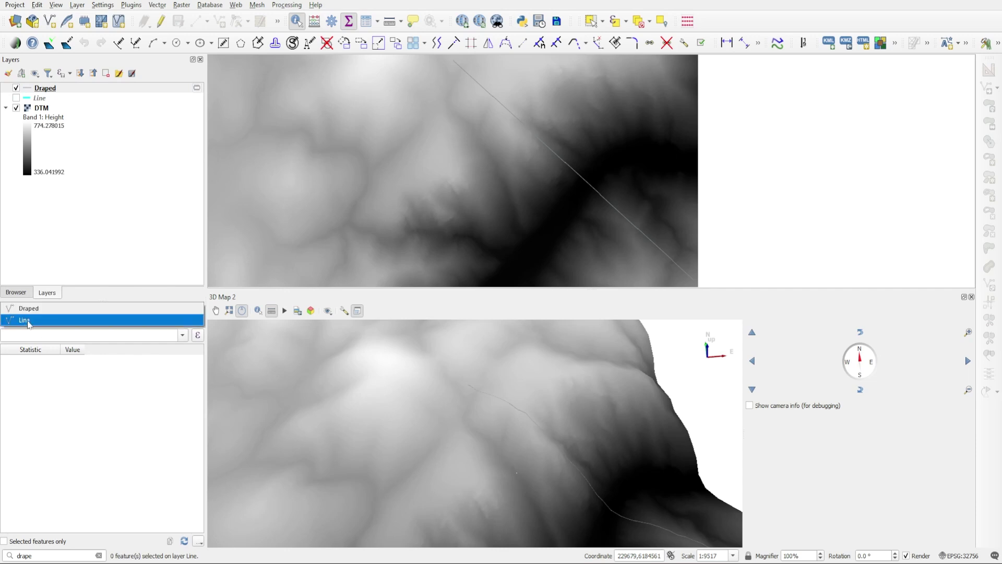
click(27, 323)
click(30, 322)
click(33, 324)
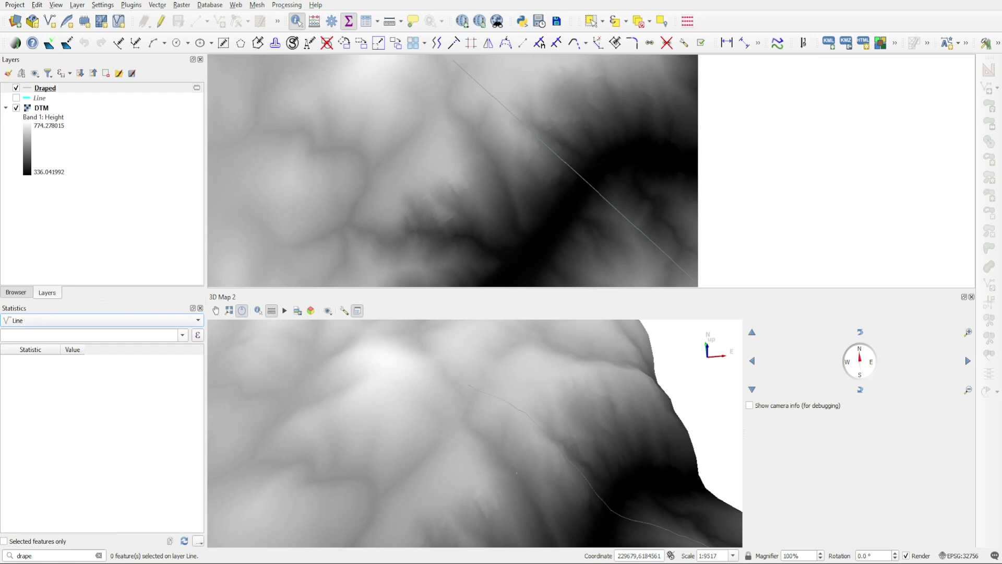
click(39, 98)
click(39, 322)
click(38, 325)
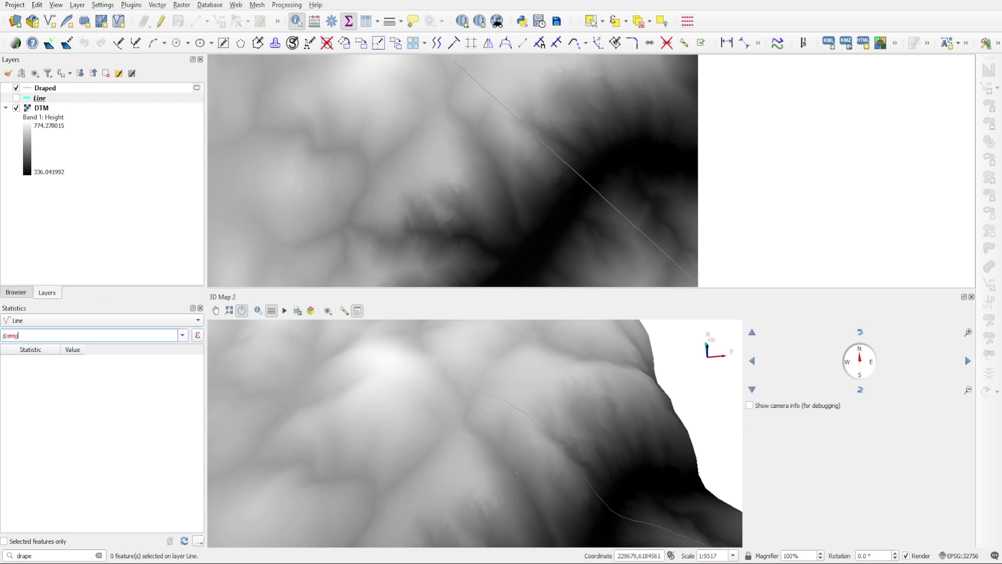
Step: Summarise $length for Line, giving a sum of 1528.15 over 77 features
text($length)
key(Return)
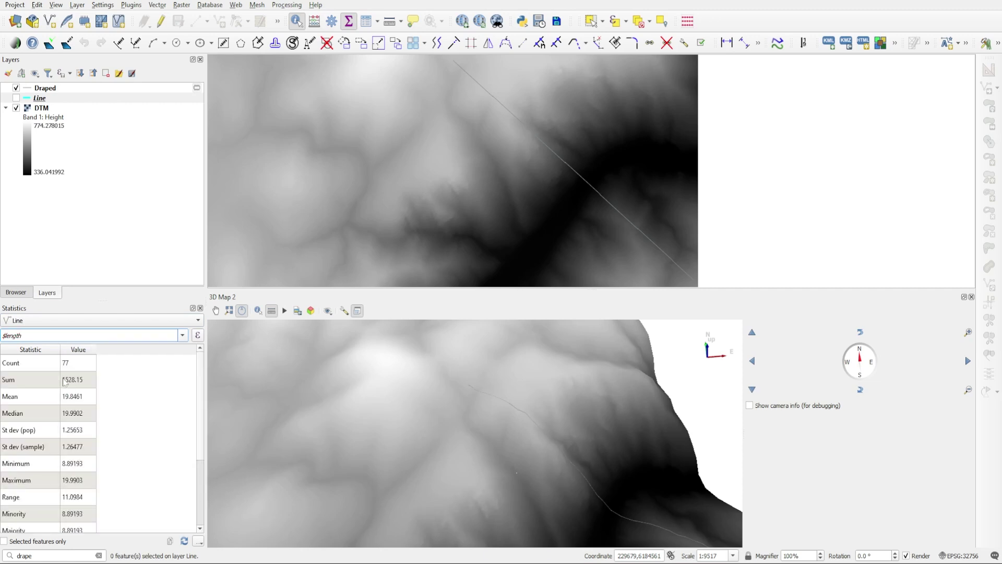
click(70, 387)
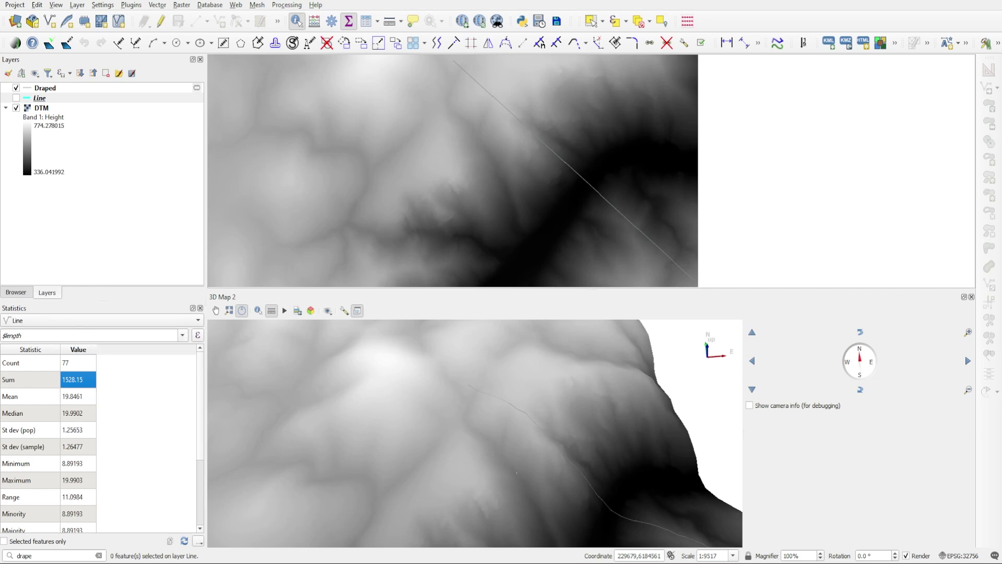
Step: Summarise $length for the Draped layer, which also sums to 1528.15
click(44, 90)
drag(63, 93, 52, 321)
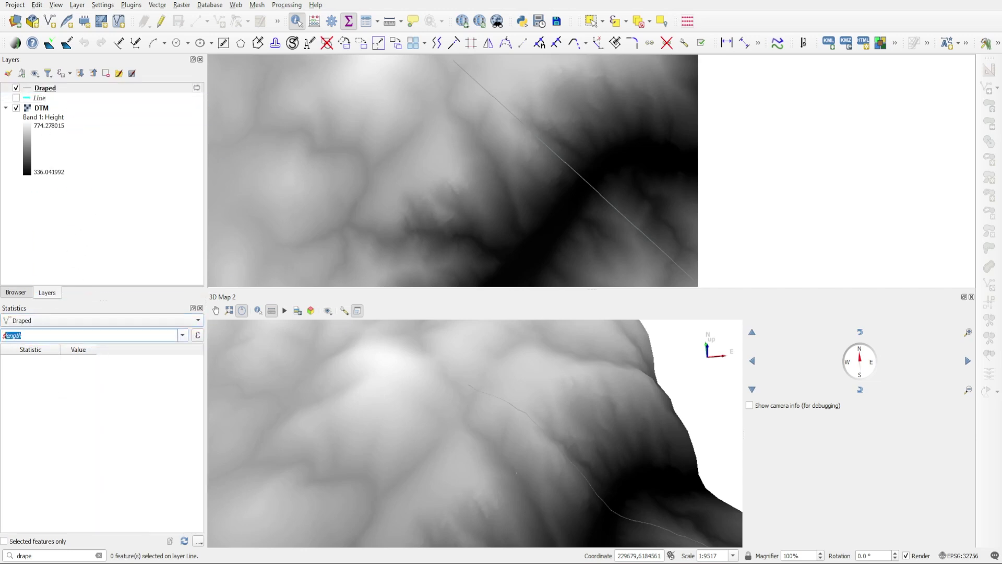
text($leng)
key(Return)
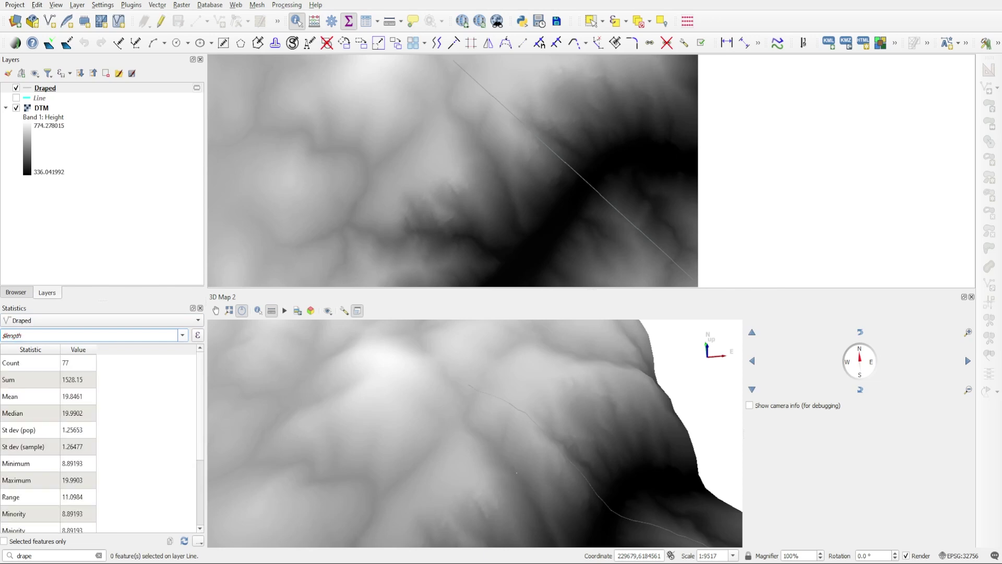
click(71, 383)
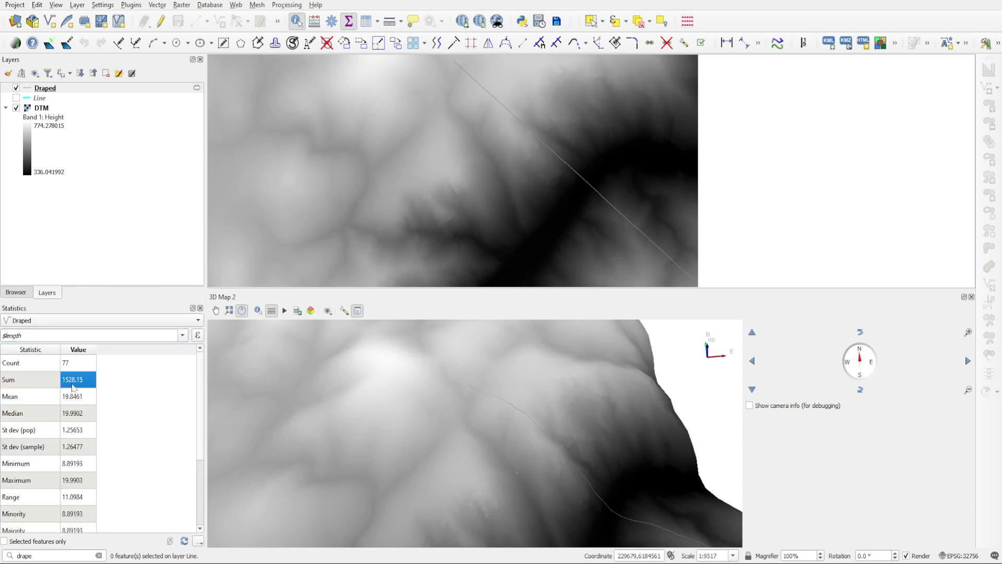
Step: Clear the $length text from the Statistics field box
drag(22, 335, 13, 336)
key(shift+Right)
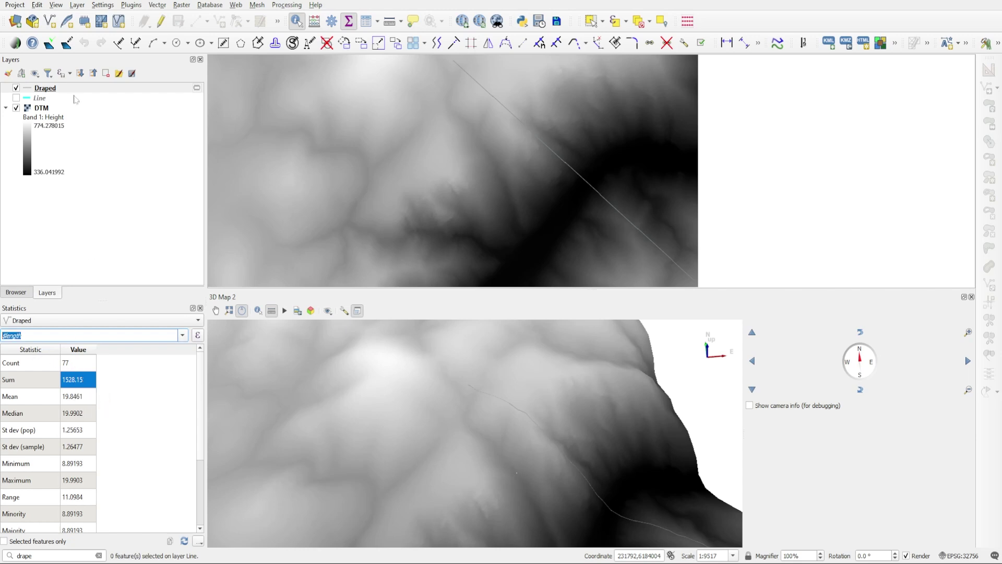
key(BackSpace)
Step: Enter sqrt($length ^ 2 + (z_max($geometry) - z_min($geometry)) ^ 2) in the Expression Dialog and apply it
click(198, 335)
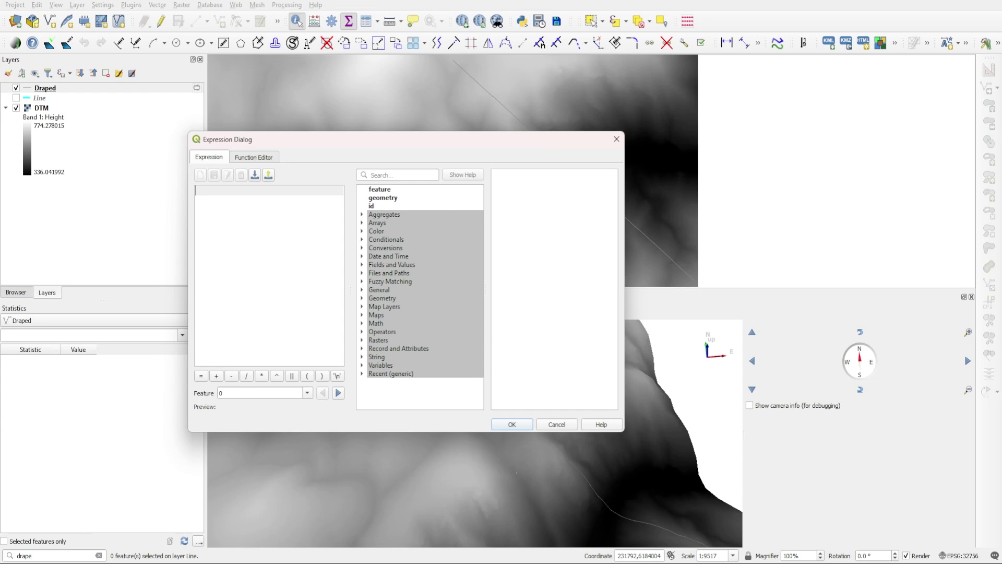
text(sqrt)
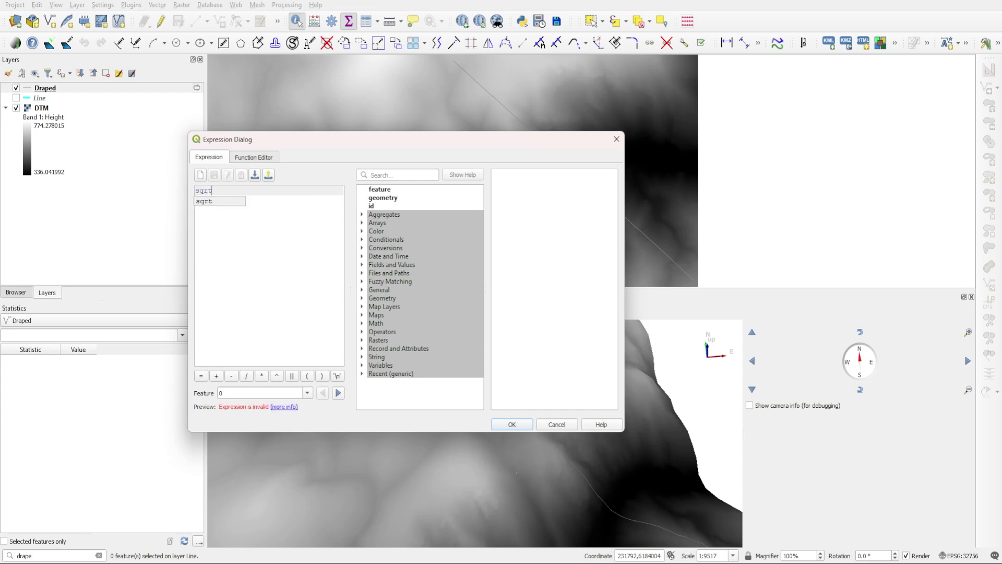
text(()
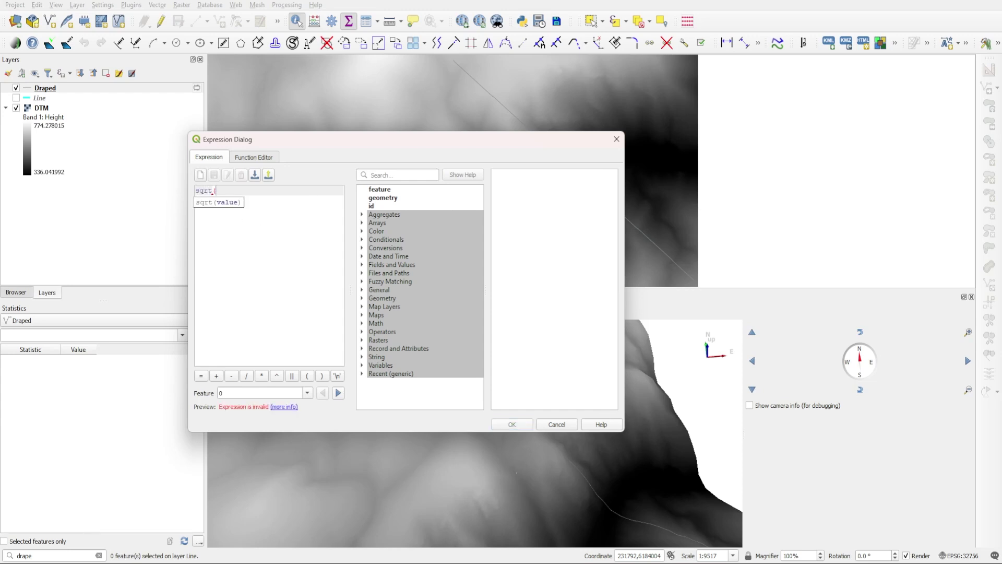
text($length ^ 2 + (z)
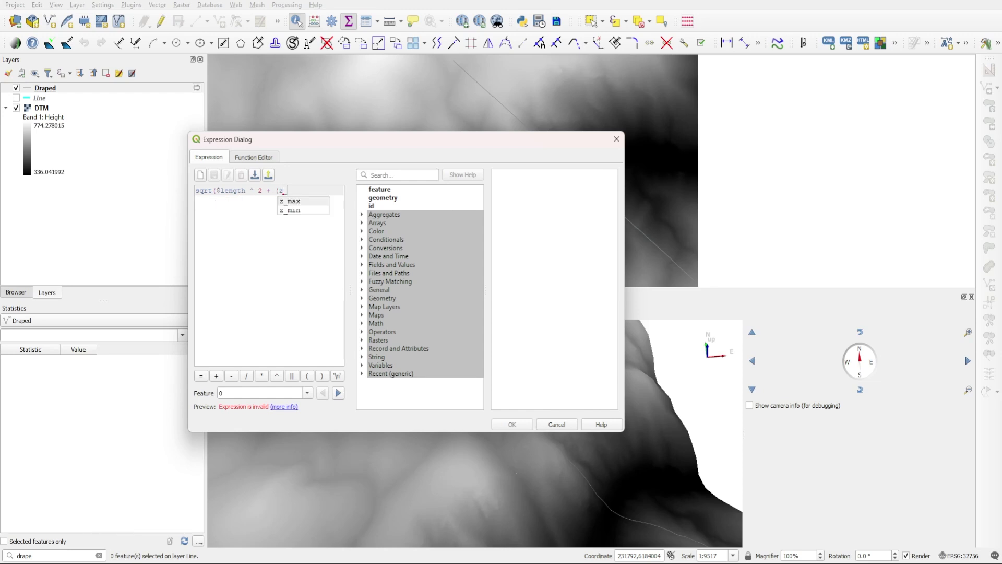
text(_max()
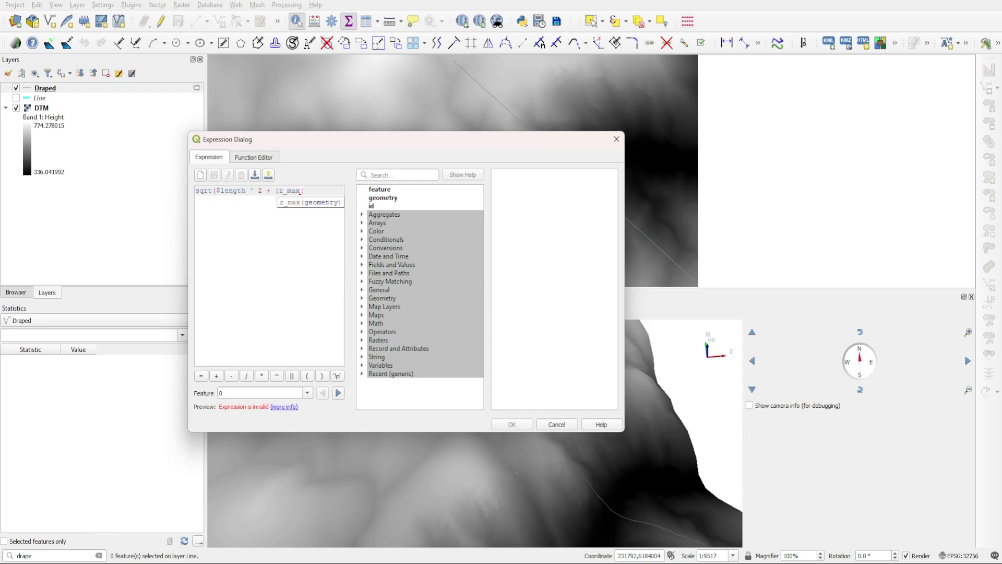
text($geometry) - z)
text(_min)
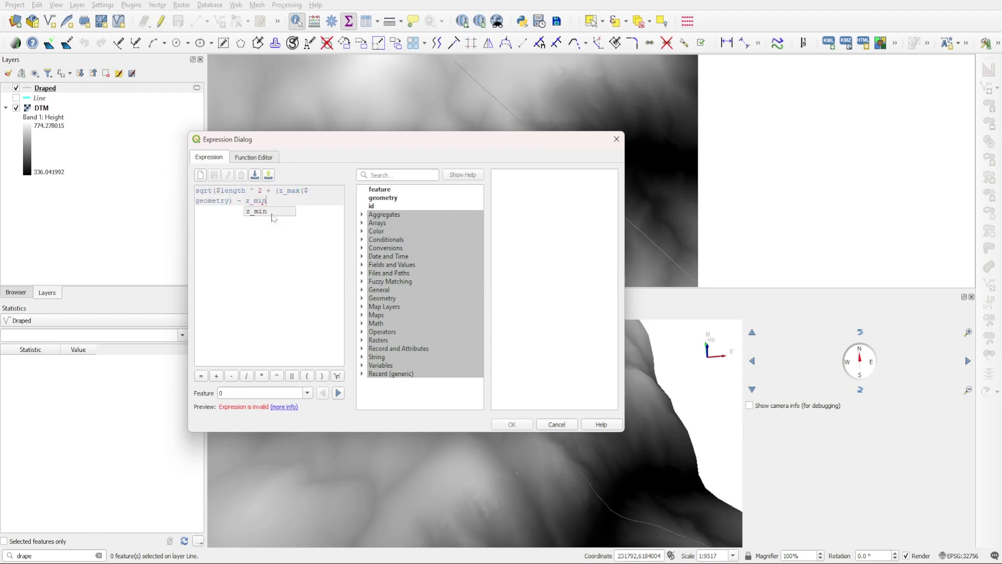
text(($geometry)) ^)
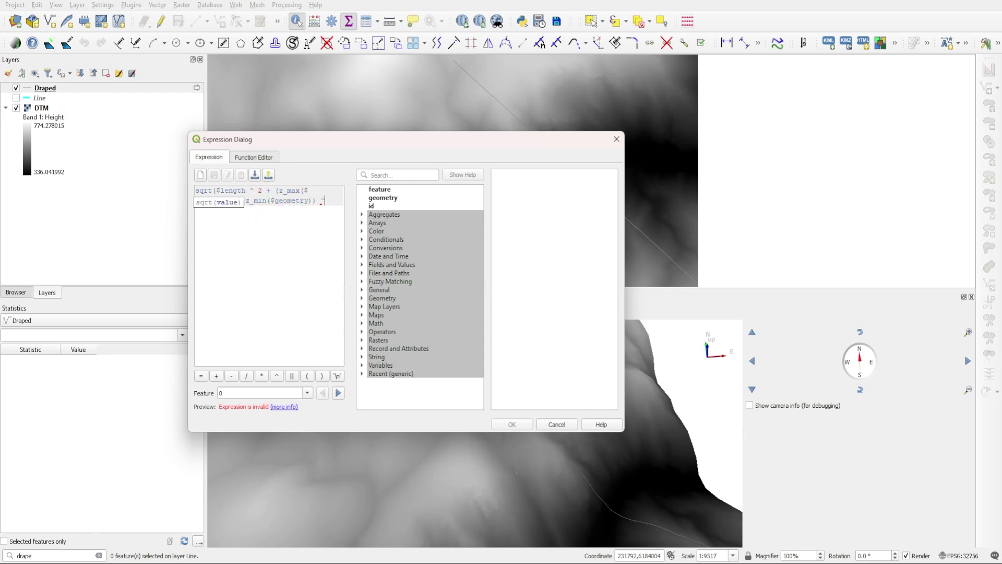
text( s)
text())
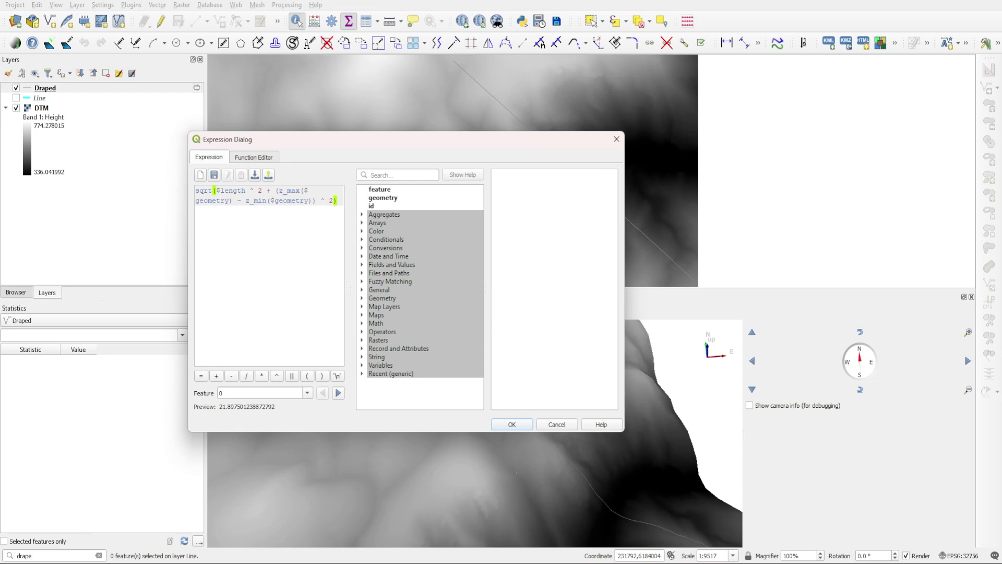
click(513, 425)
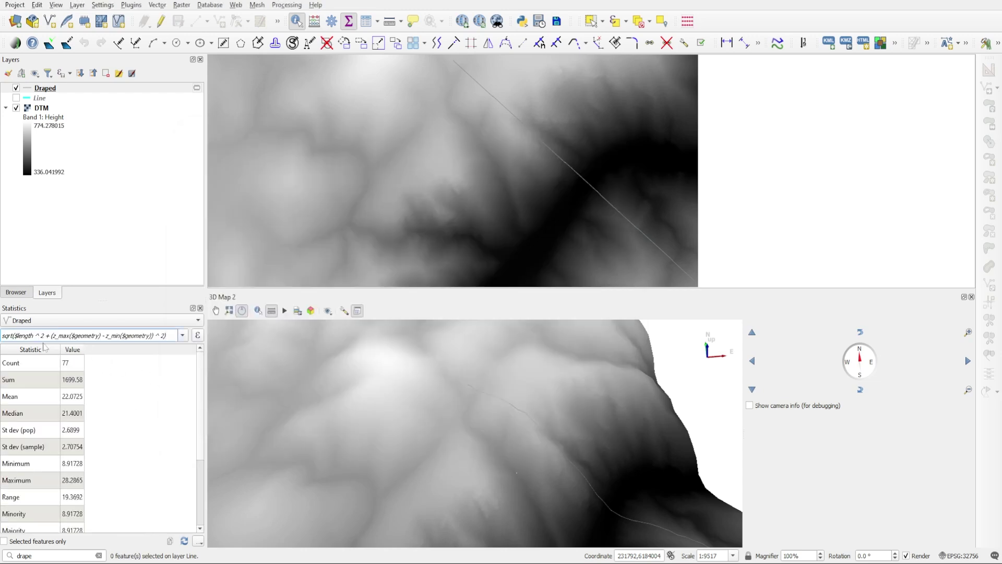
Step: Select the Sum row showing 1699.58 for Draped's 3D length expression
click(29, 389)
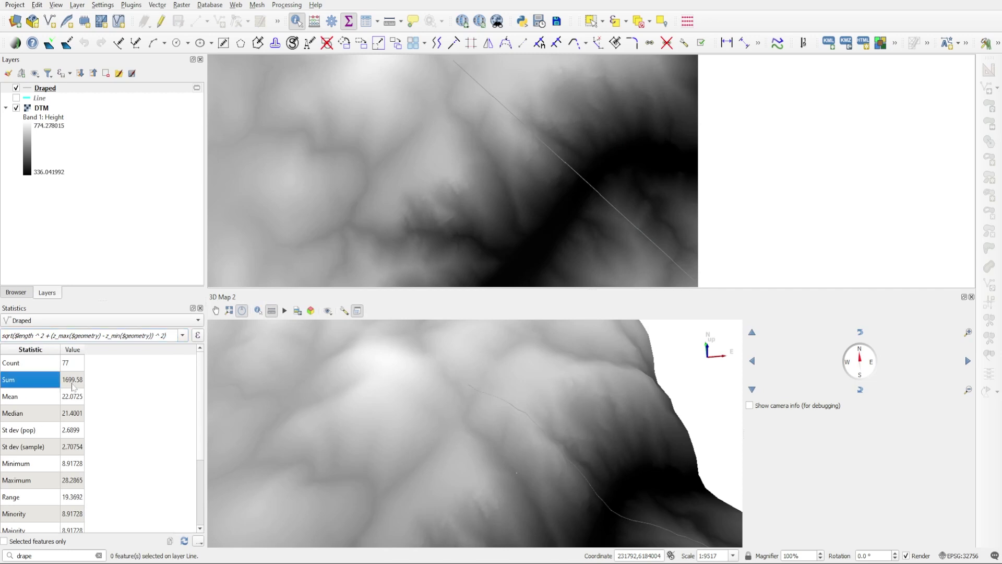
click(74, 385)
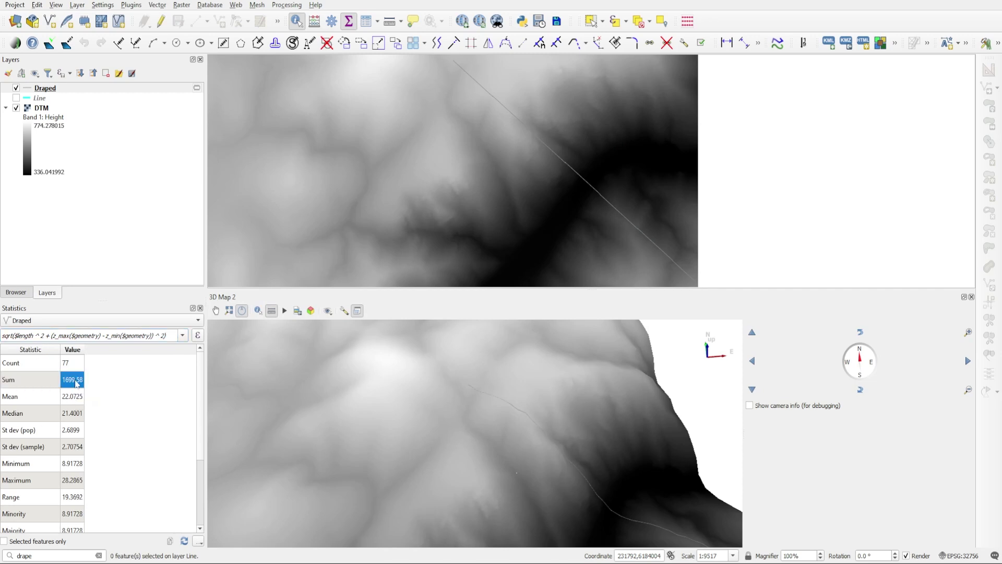